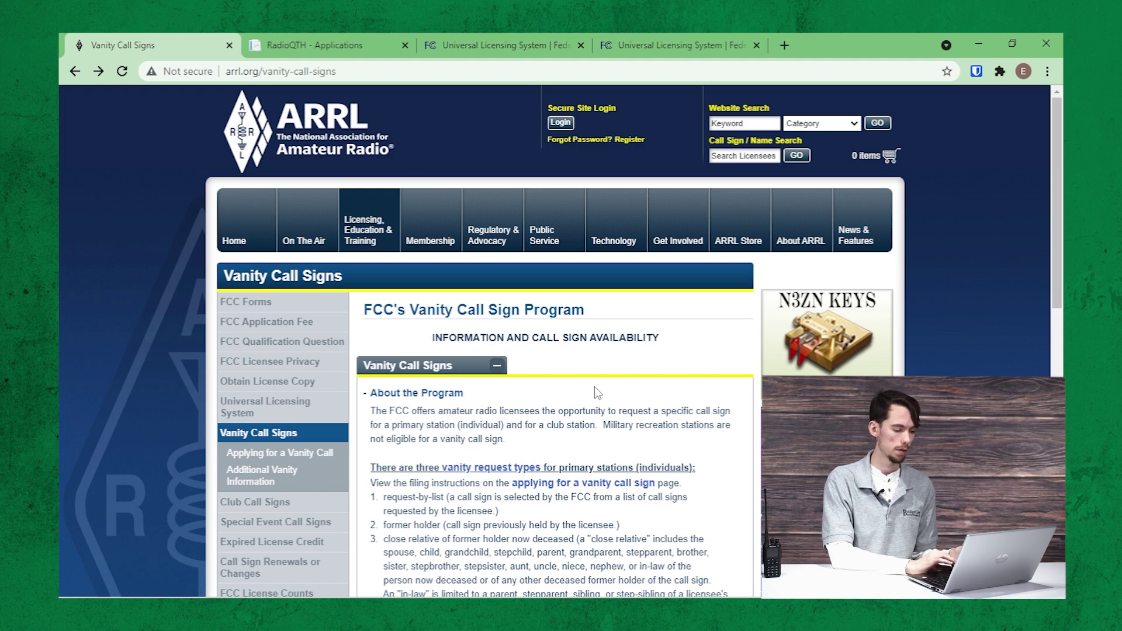
# Scroll down the ARRL Vanity Call Signs page and expand 'Call Sign Choices Not Available'
pyautogui.scroll(-3, 594, 387)
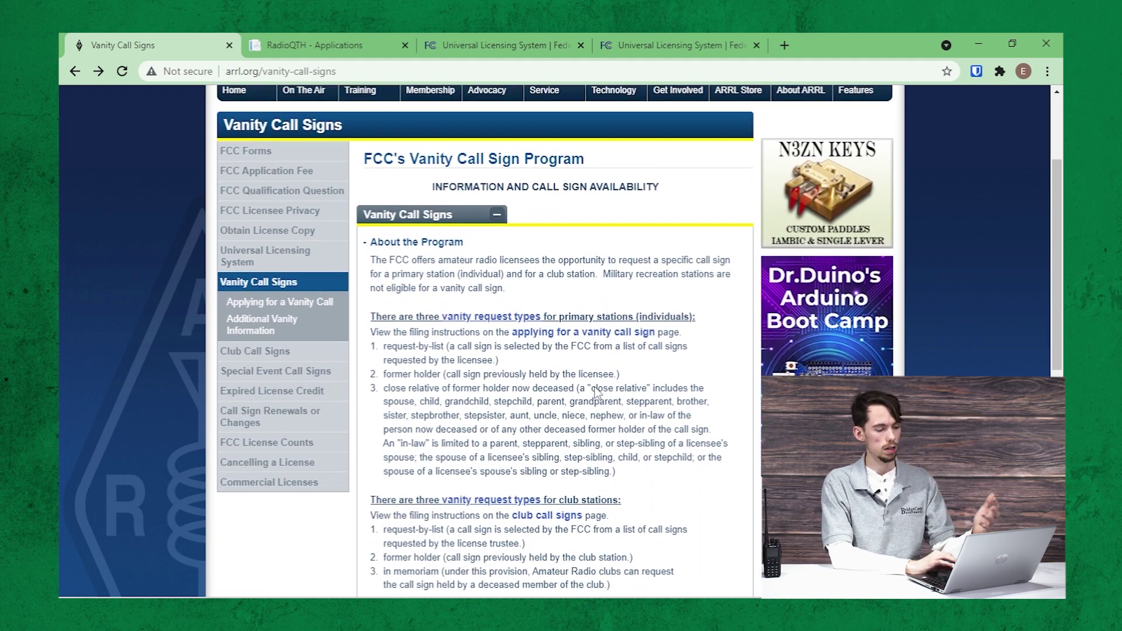
pyautogui.scroll(-3, 596, 392)
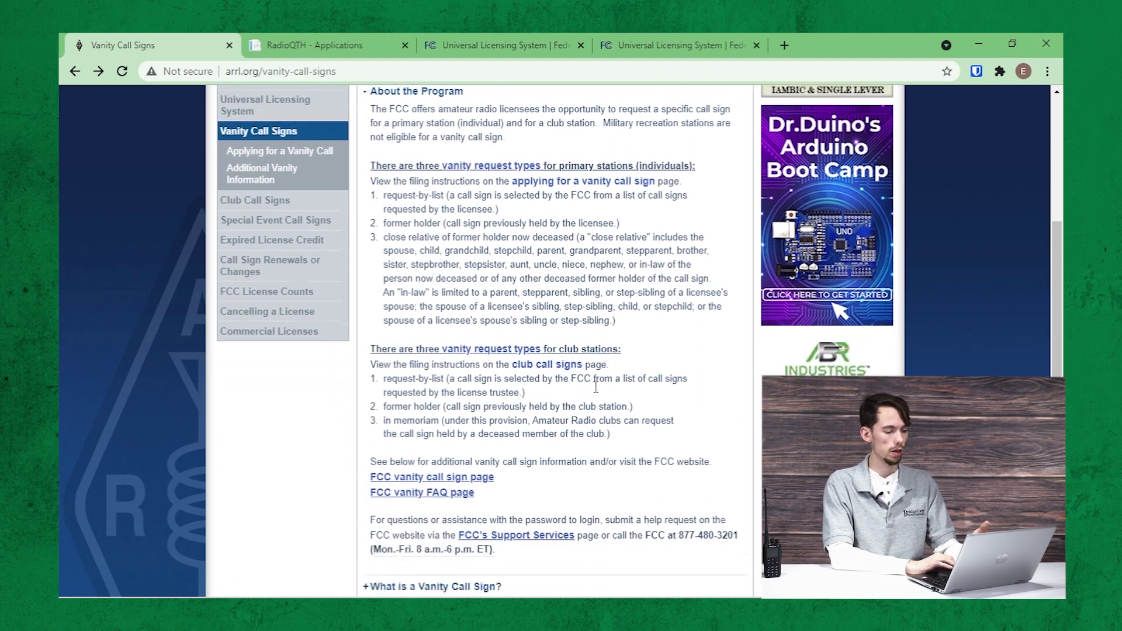
pyautogui.scroll(-2, 595, 388)
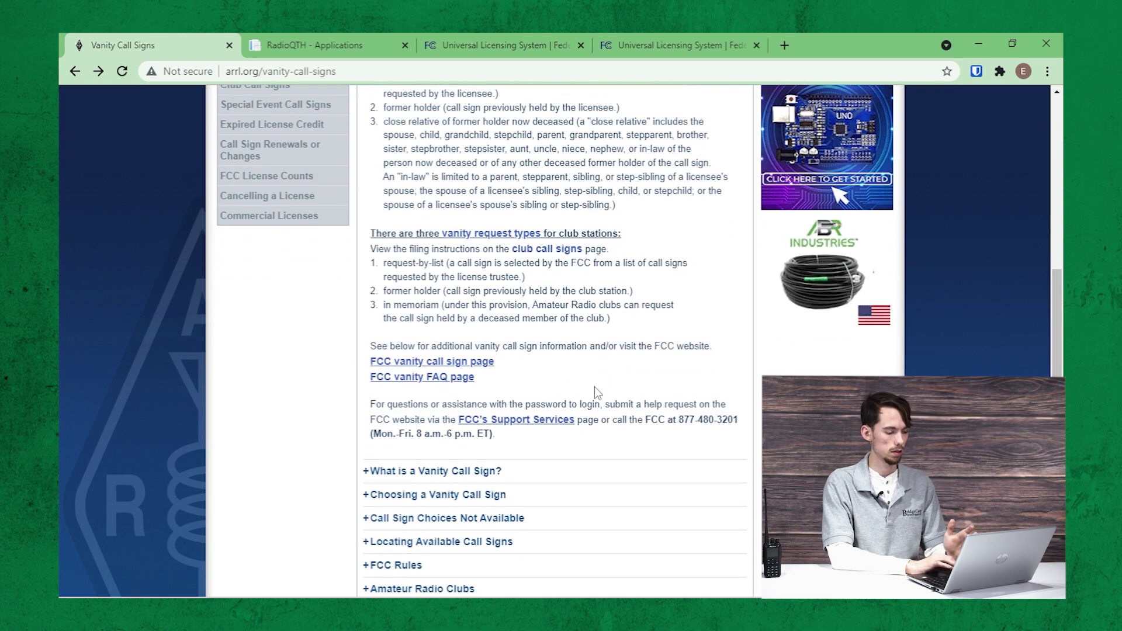
pyautogui.scroll(-1, 594, 387)
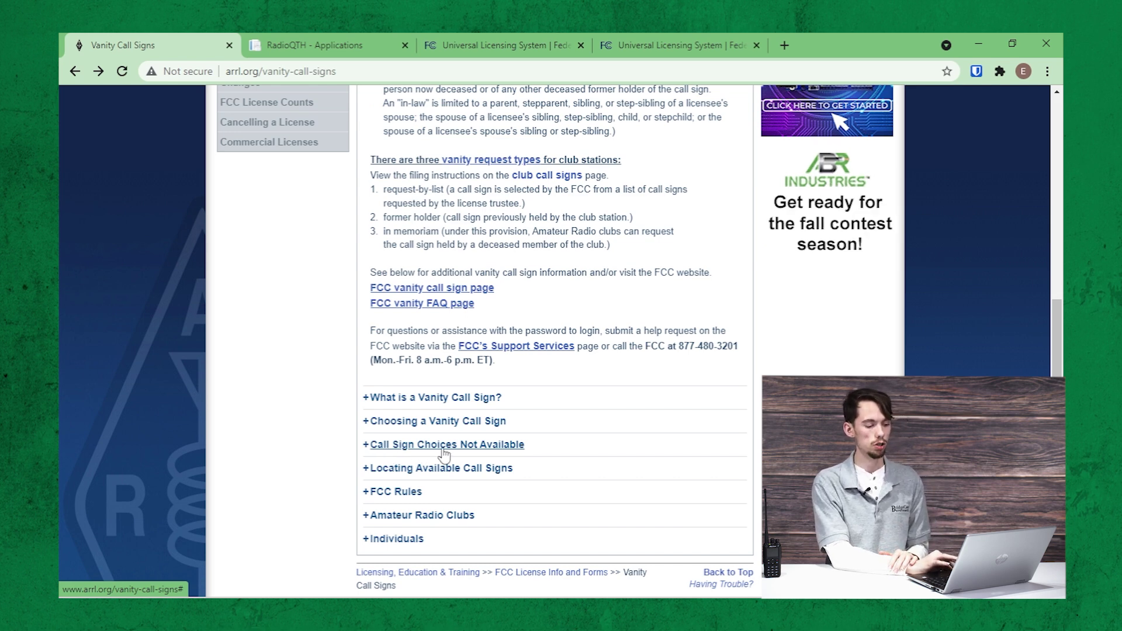
pyautogui.click(484, 451)
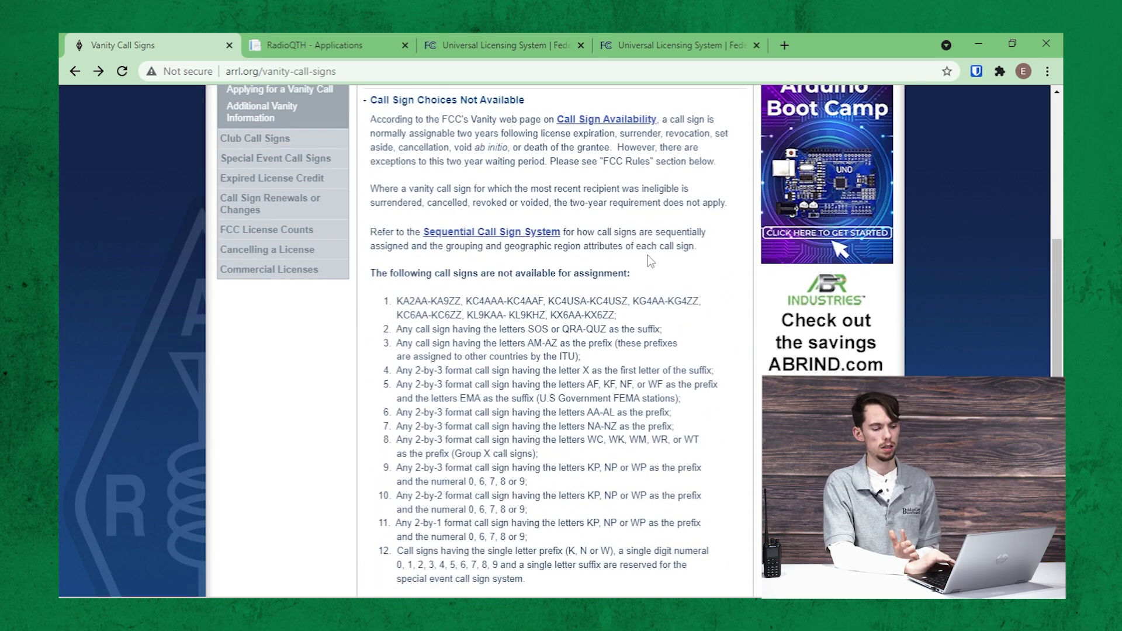
# Scroll through the expanded list of call signs not available for assignment
pyautogui.scroll(-1, 647, 254)
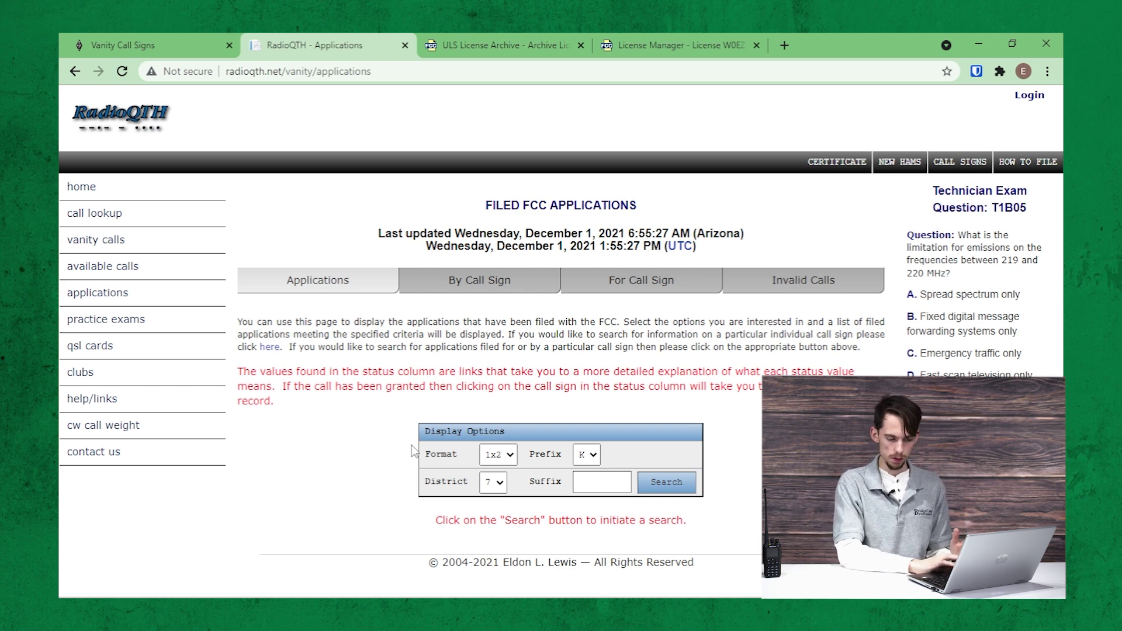
# Open the Format dropdown in RadioQTH's Display Options
pyautogui.click(499, 462)
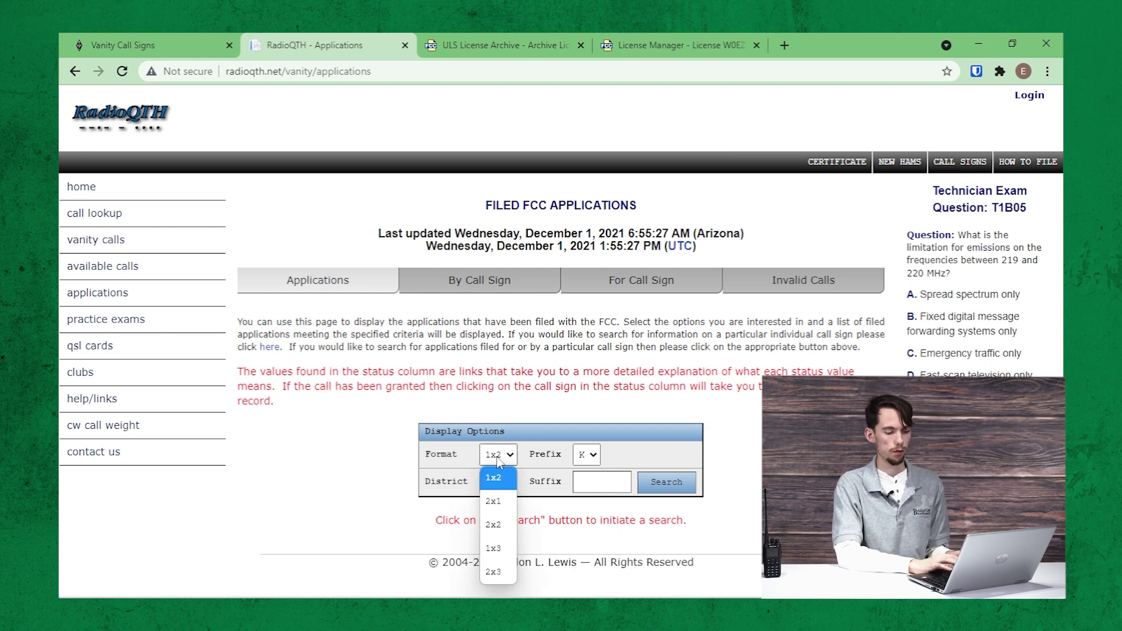
# Choose format 1x3, prefix W and district 0, and enter EZA as the suffix
pyautogui.click(506, 552)
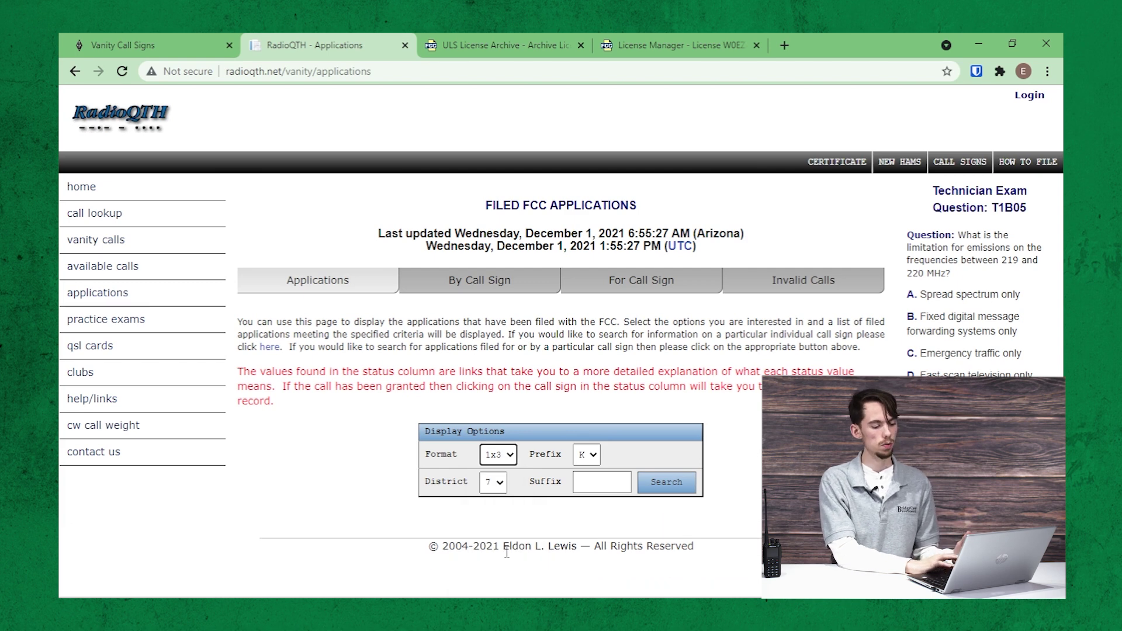
pyautogui.click(585, 456)
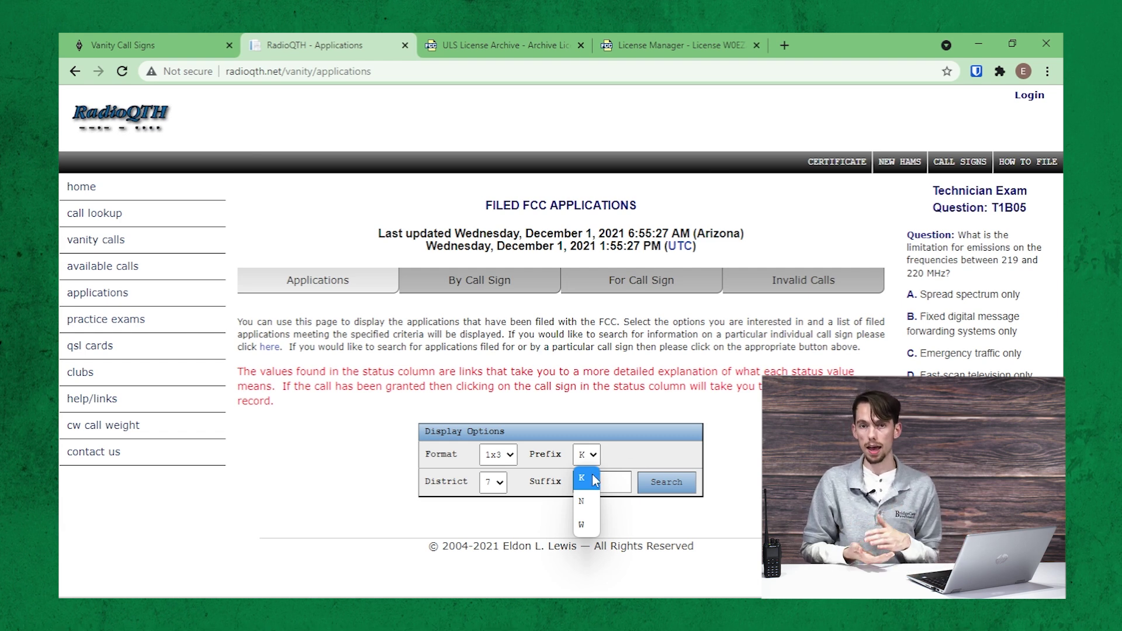
pyautogui.click(590, 526)
pyautogui.click(572, 504)
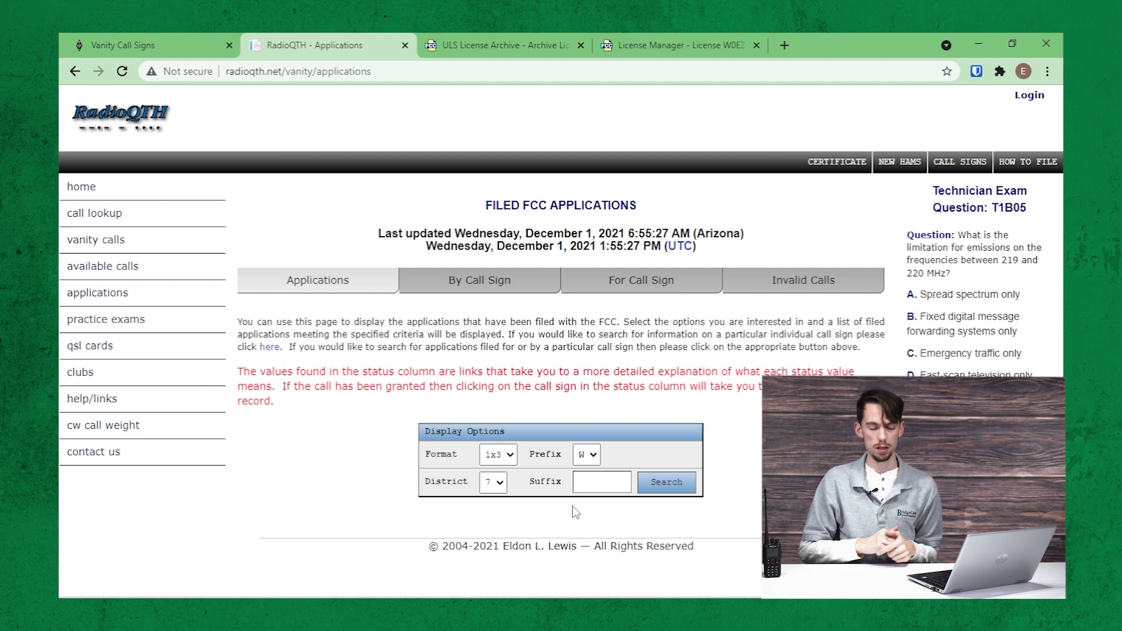
pyautogui.click(499, 483)
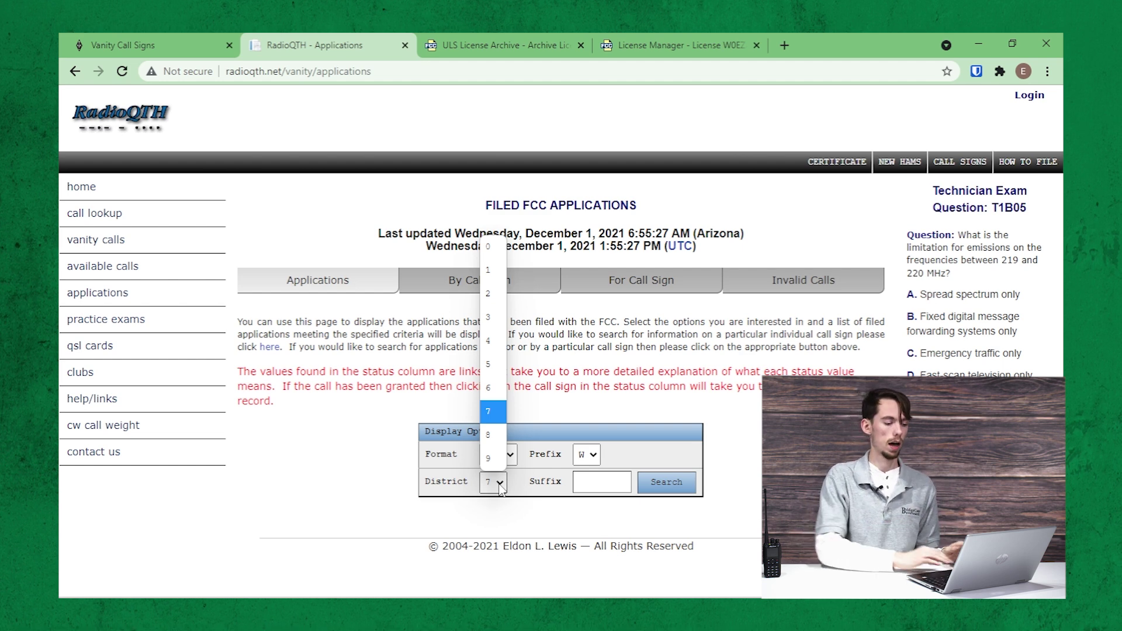
pyautogui.click(494, 247)
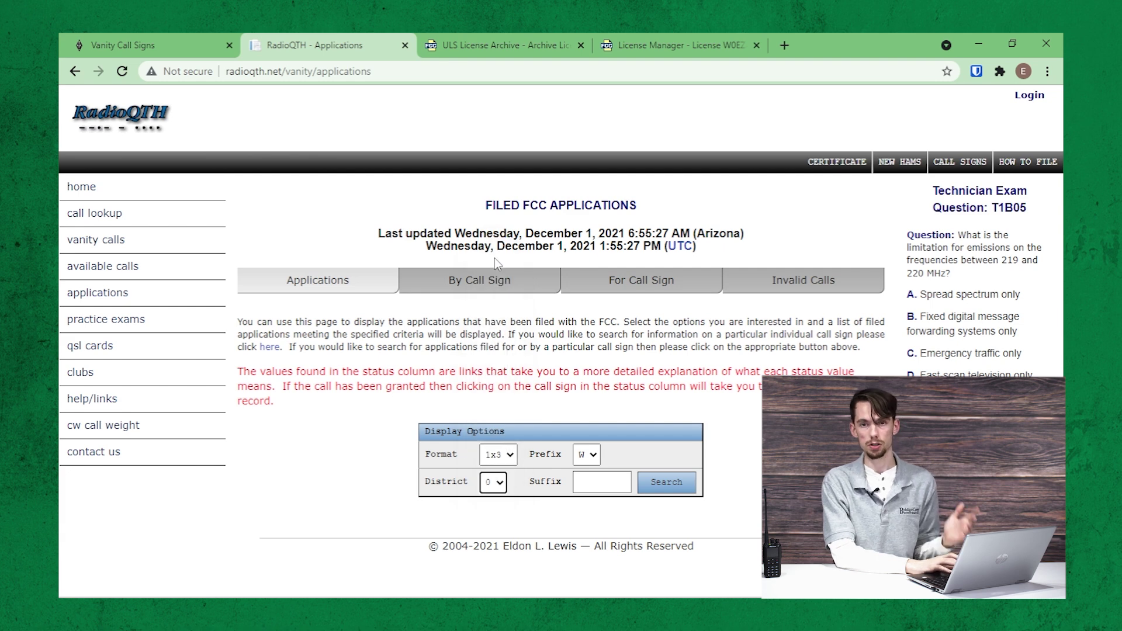
pyautogui.click(602, 486)
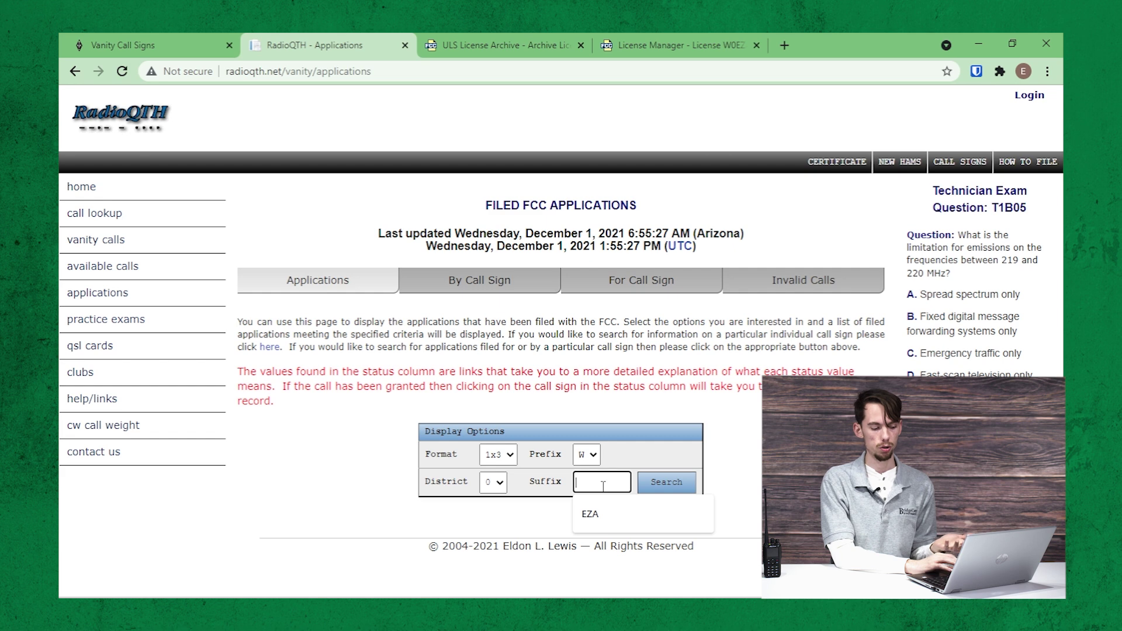
pyautogui.click(606, 509)
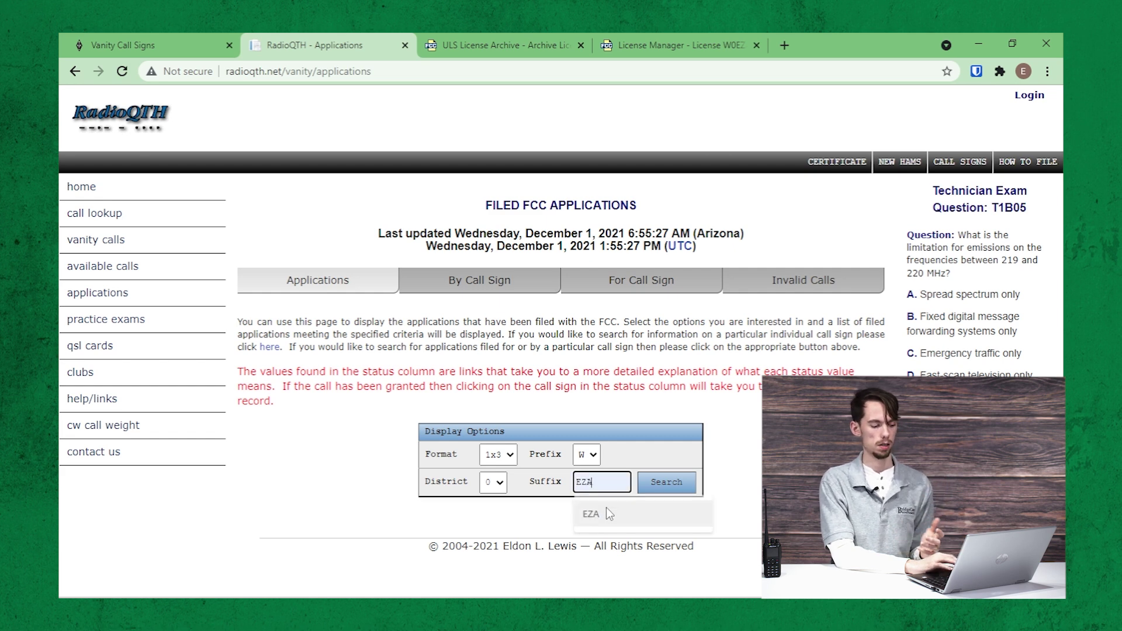
pyautogui.click(663, 520)
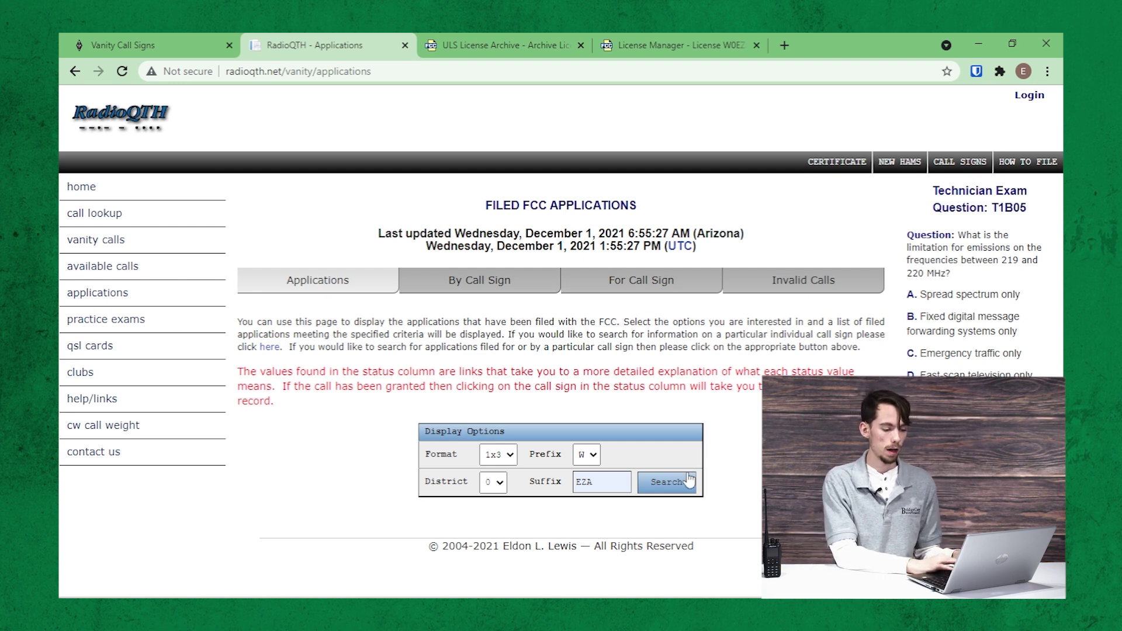
pyautogui.click(655, 485)
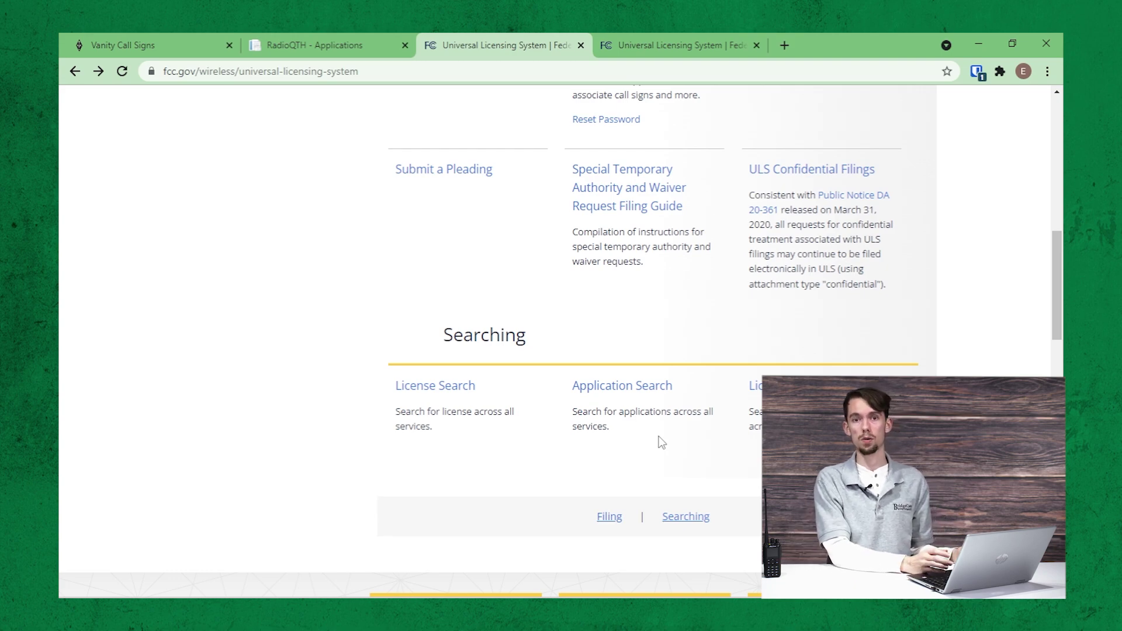
pyautogui.scroll(10, 658, 436)
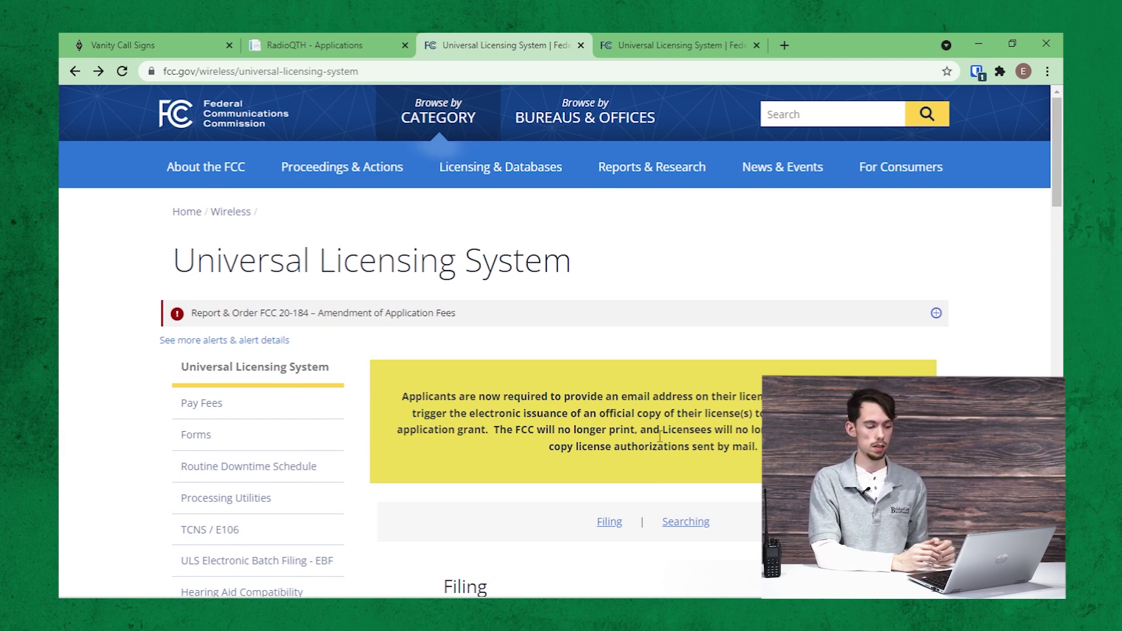
pyautogui.scroll(-8, 701, 519)
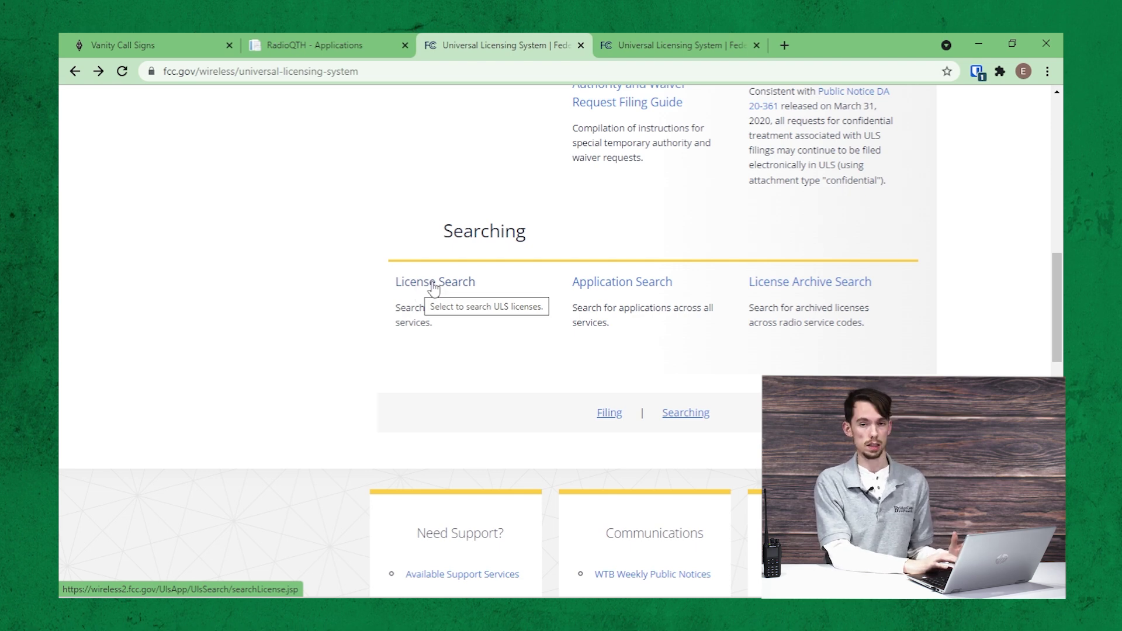
pyautogui.click(433, 284)
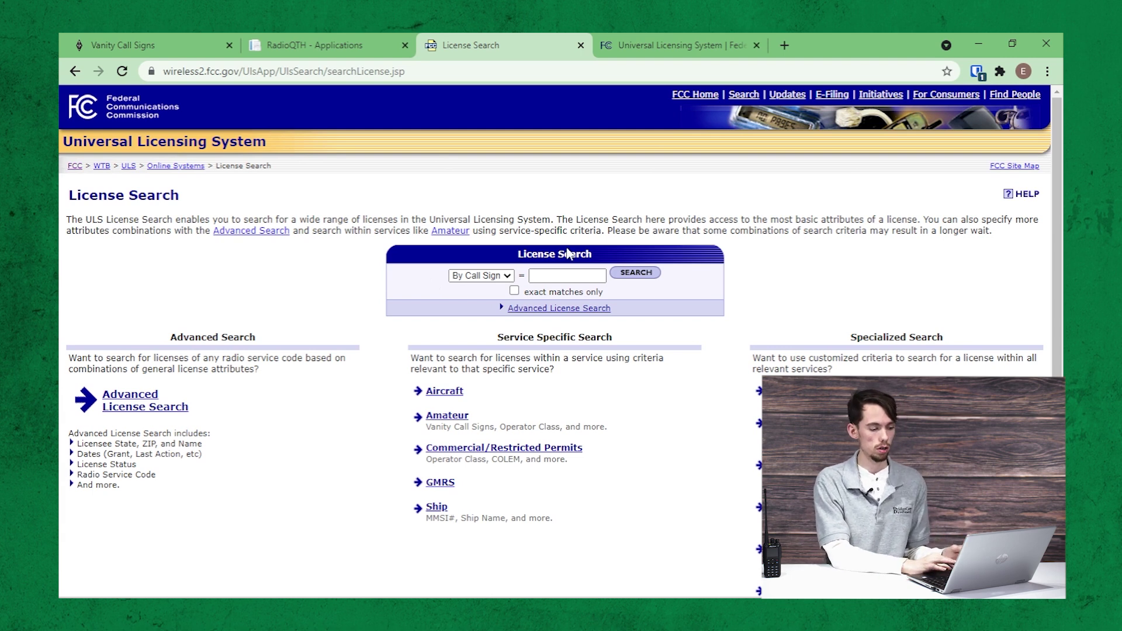
pyautogui.click(568, 276)
pyautogui.write('W0EZA')
pyautogui.click(574, 301)
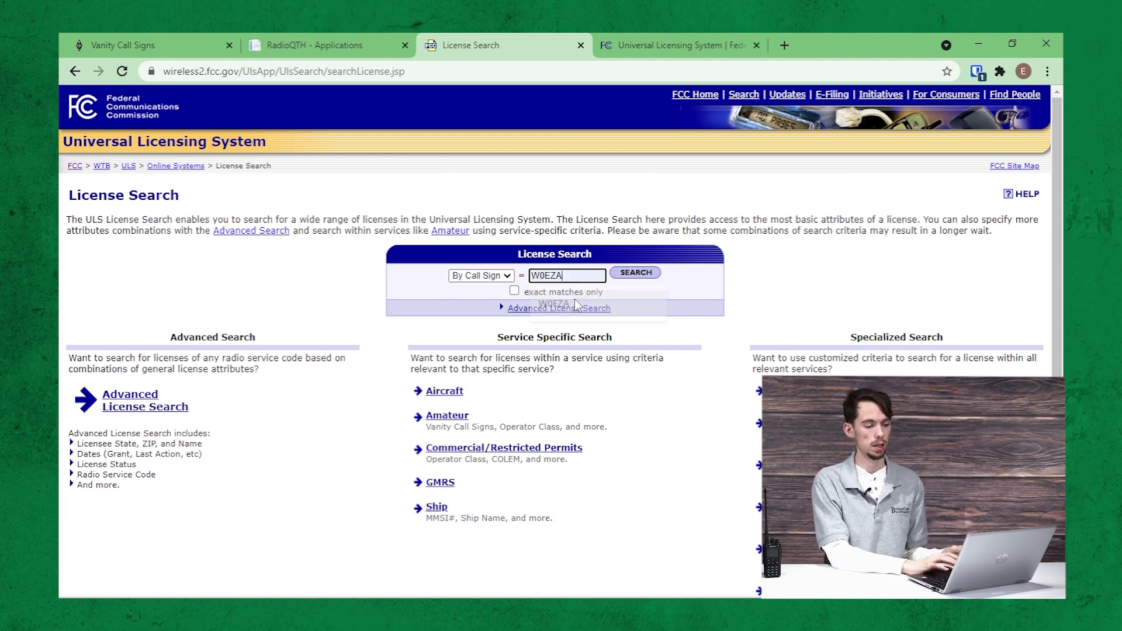
pyautogui.click(638, 275)
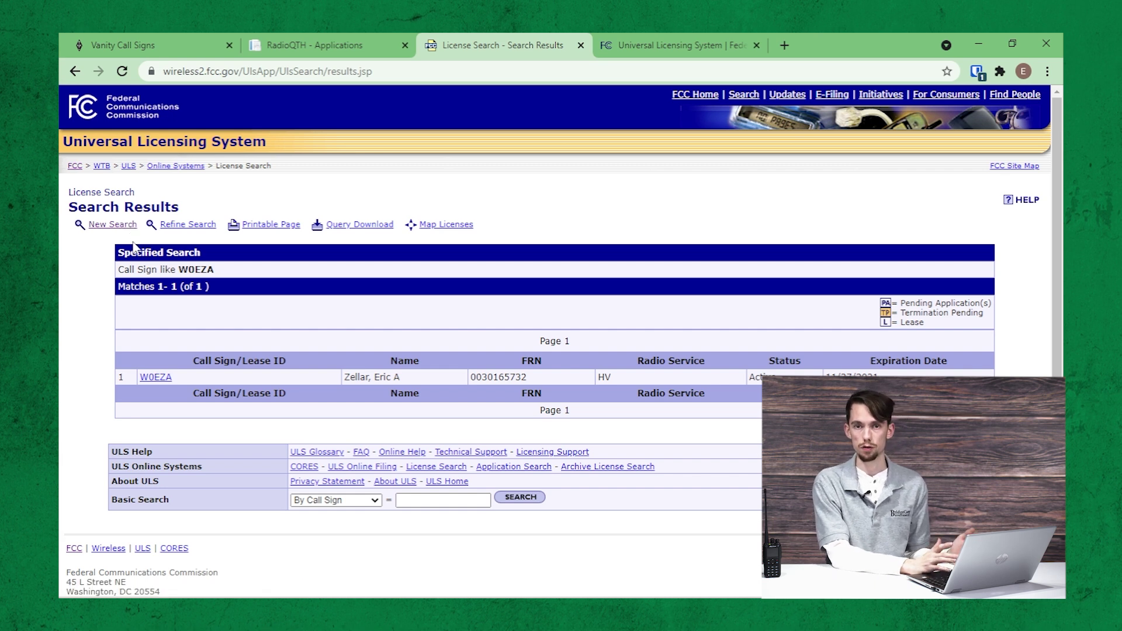
pyautogui.click(100, 226)
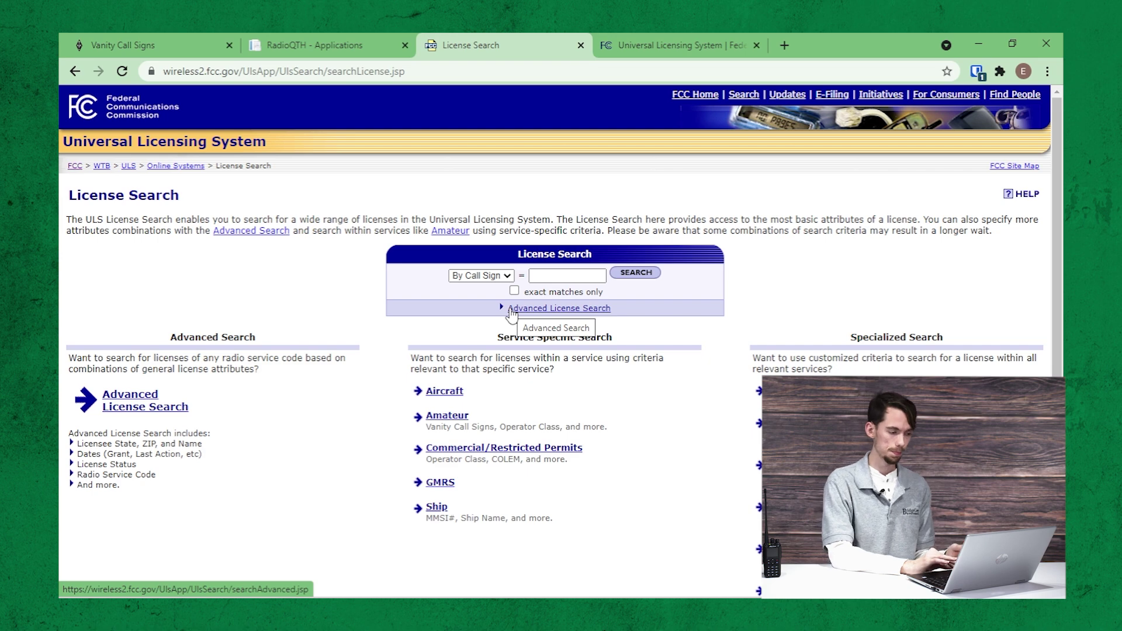
# Go back three pages to the ULS overview and open License Archive Search
pyautogui.click(82, 74)
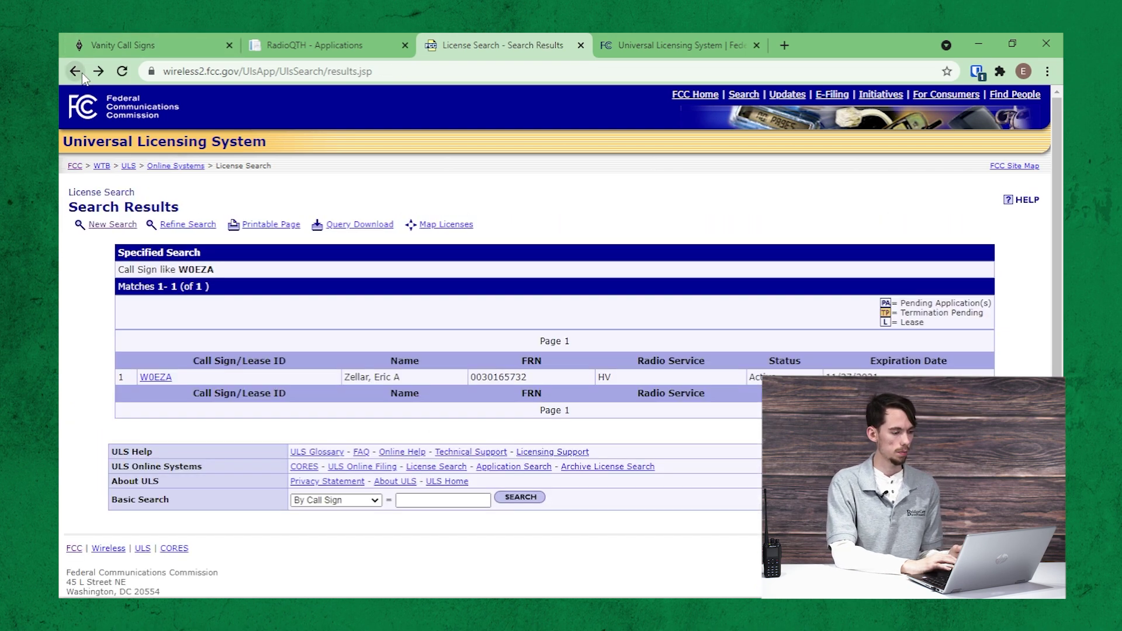
pyautogui.click(76, 72)
pyautogui.click(83, 75)
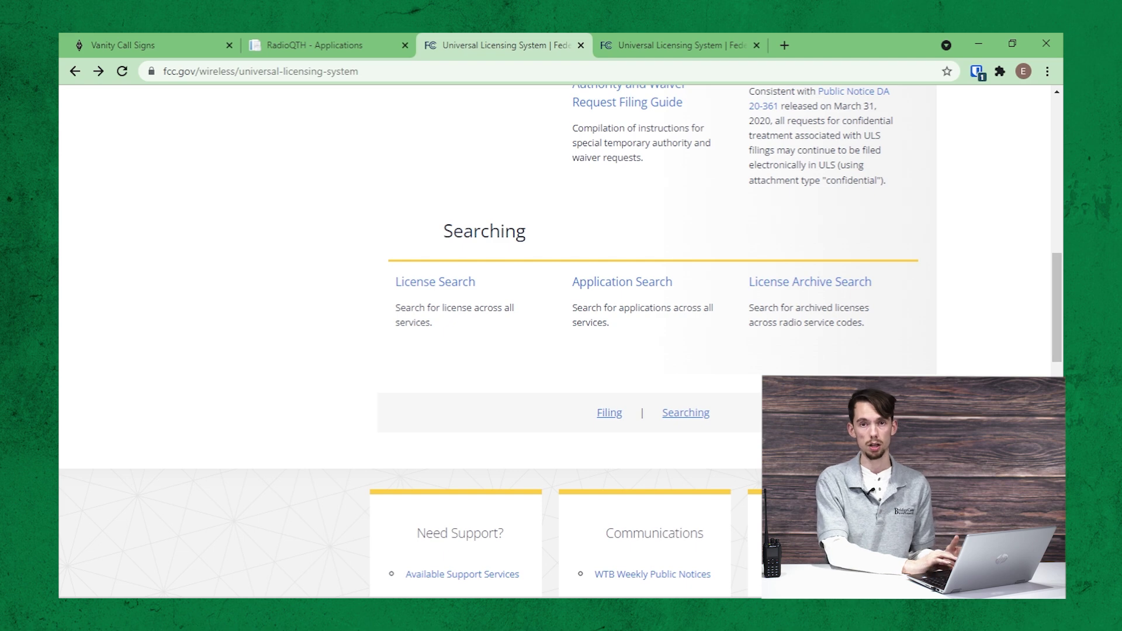
pyautogui.click(802, 286)
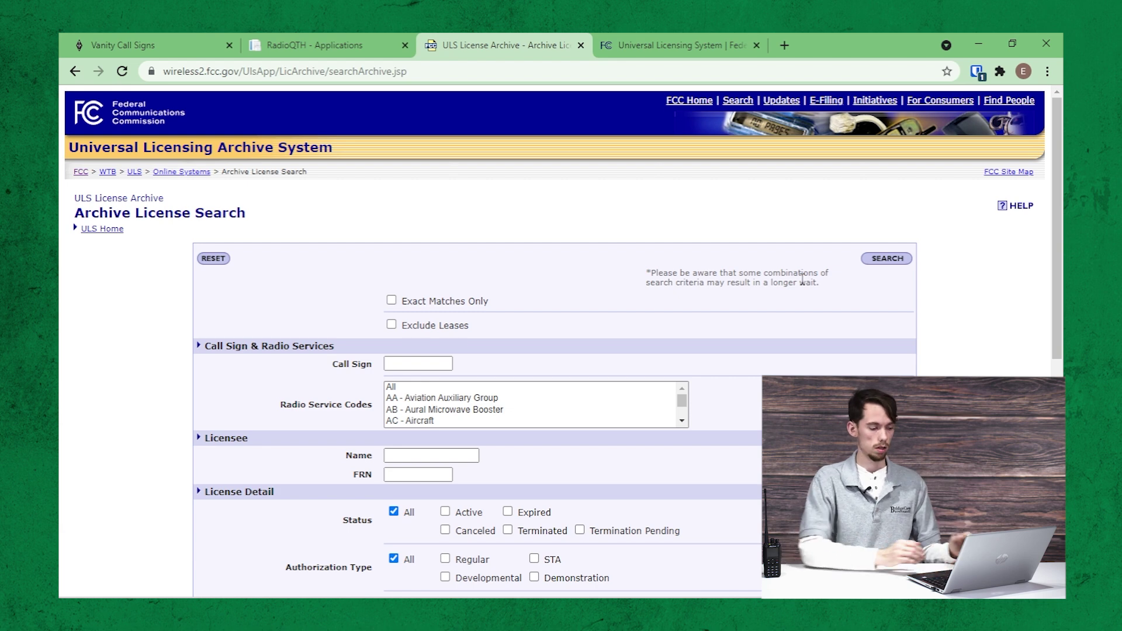
# Search the license archive for W0EZA, start a New Search, and return to the ULS page
pyautogui.click(439, 364)
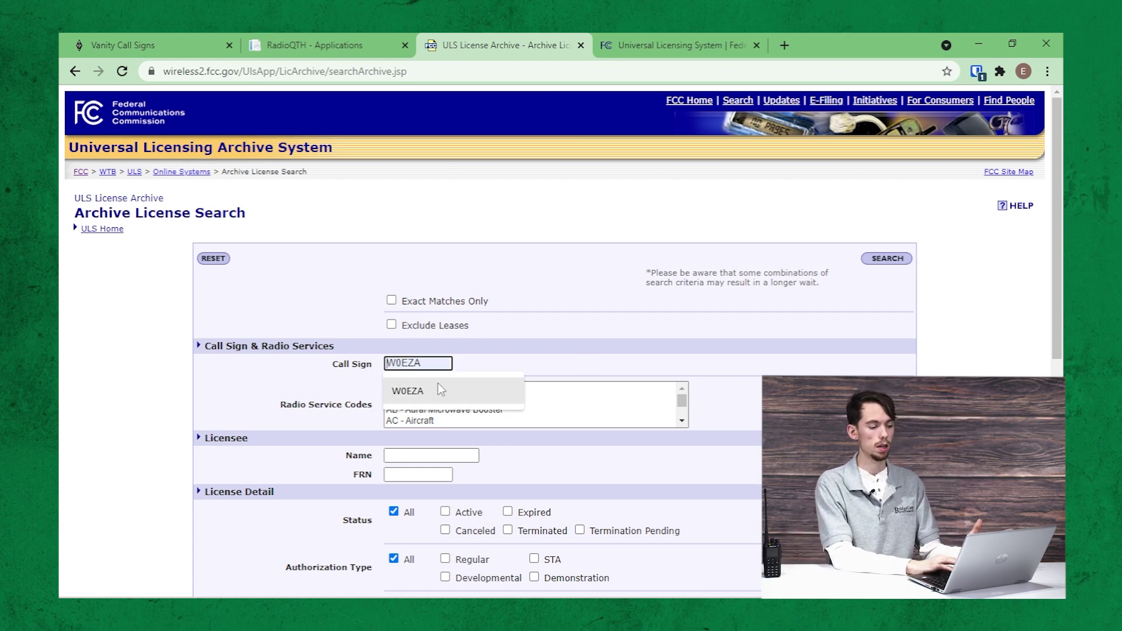
pyautogui.click(437, 390)
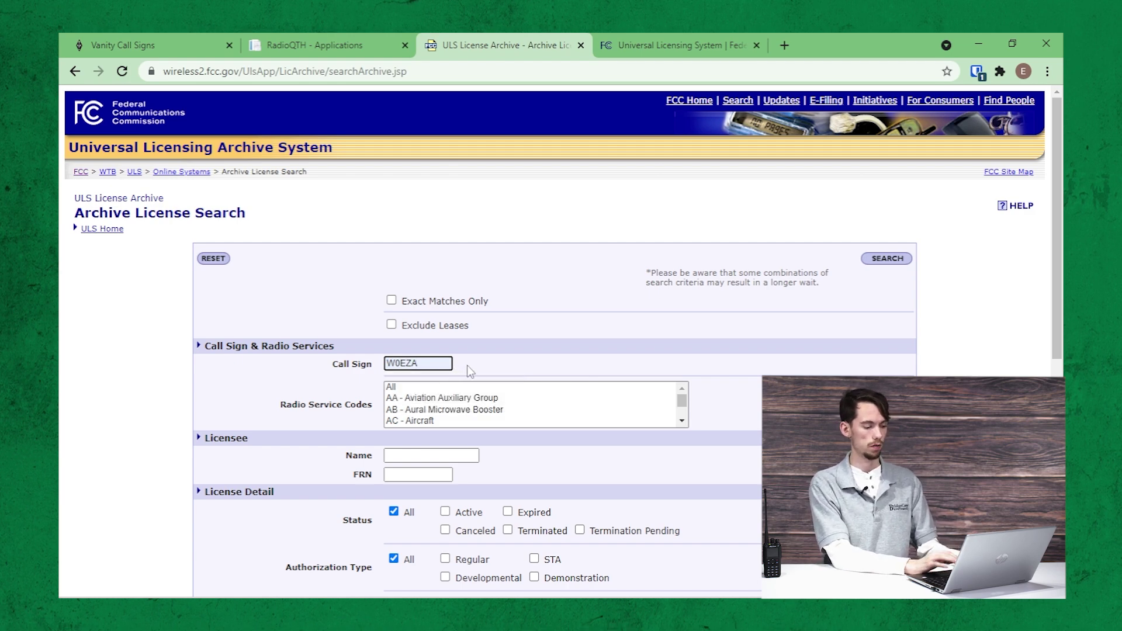
pyautogui.scroll(-2, 467, 366)
pyautogui.scroll(-5, 467, 366)
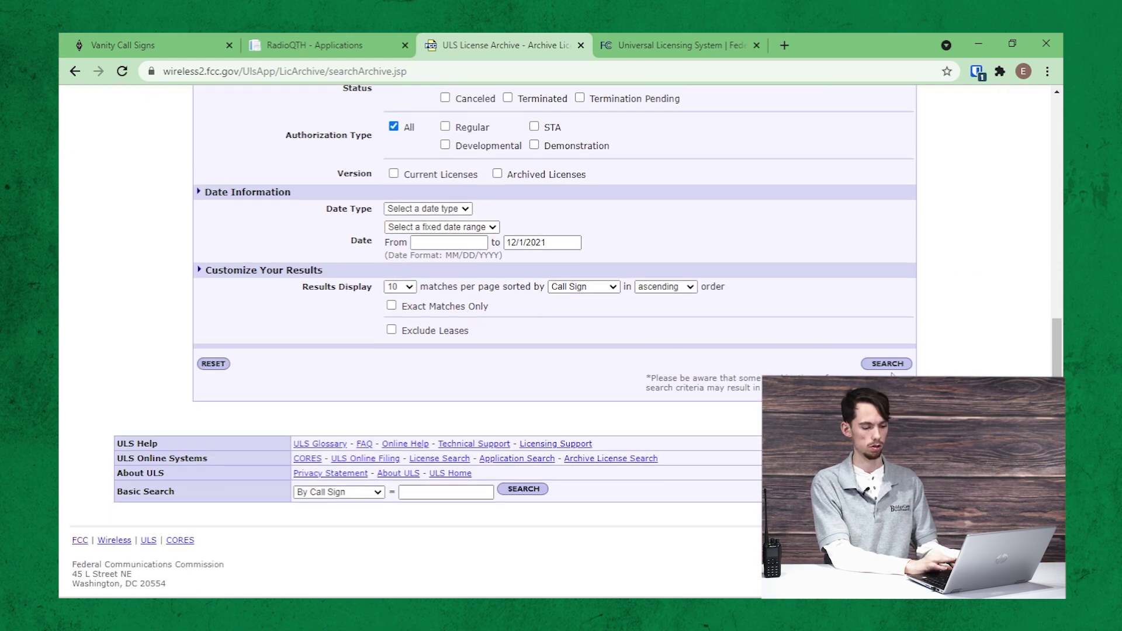
pyautogui.click(888, 365)
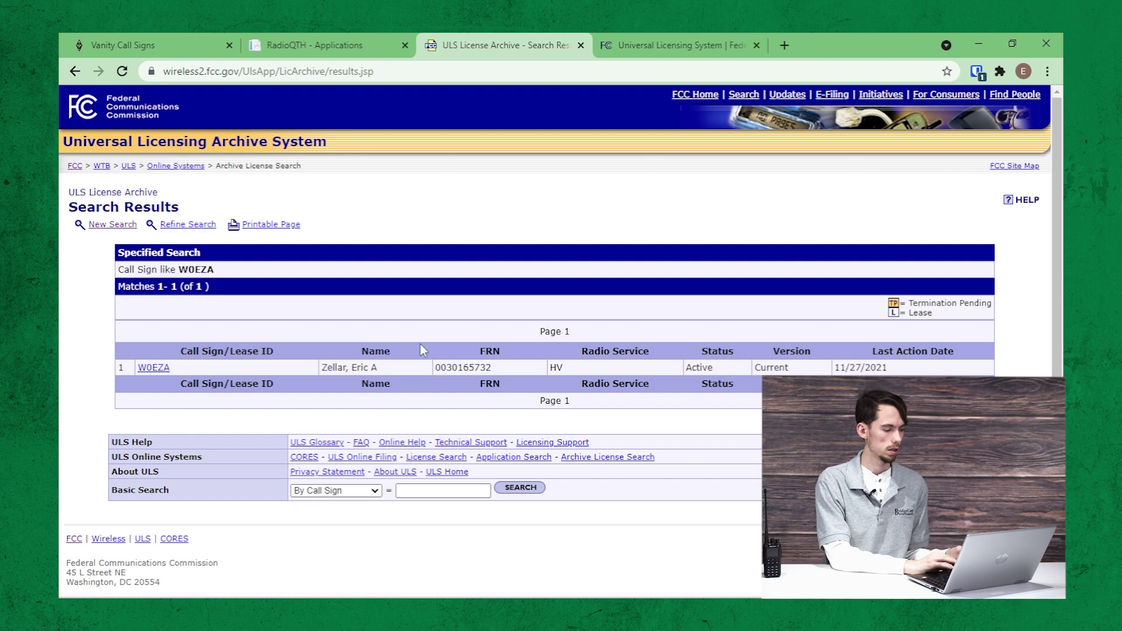
pyautogui.click(112, 227)
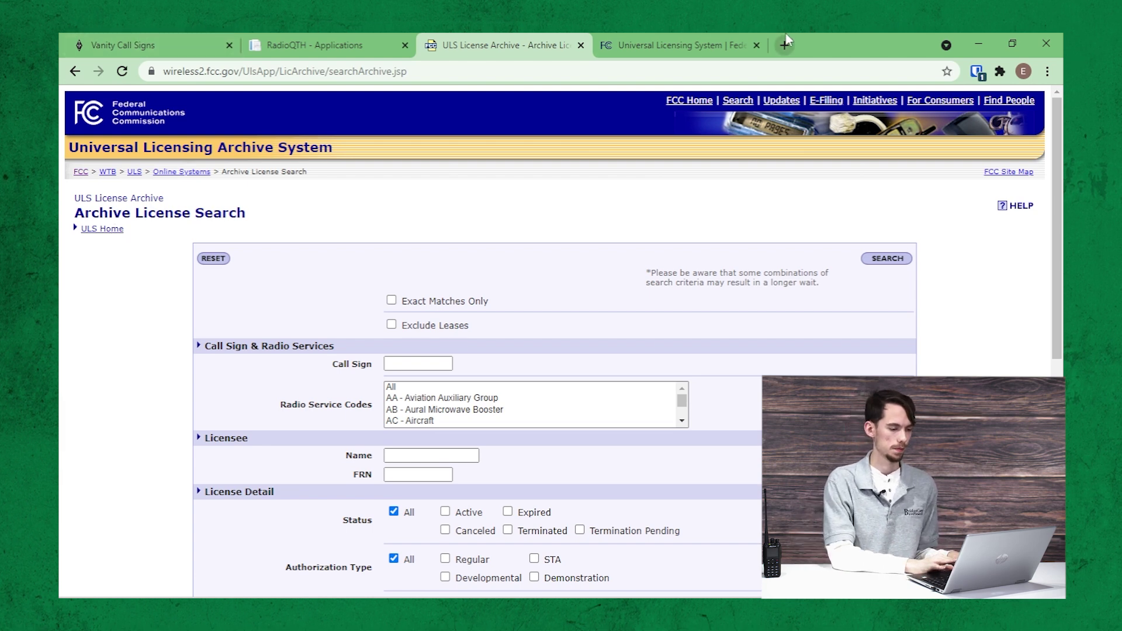
pyautogui.click(674, 35)
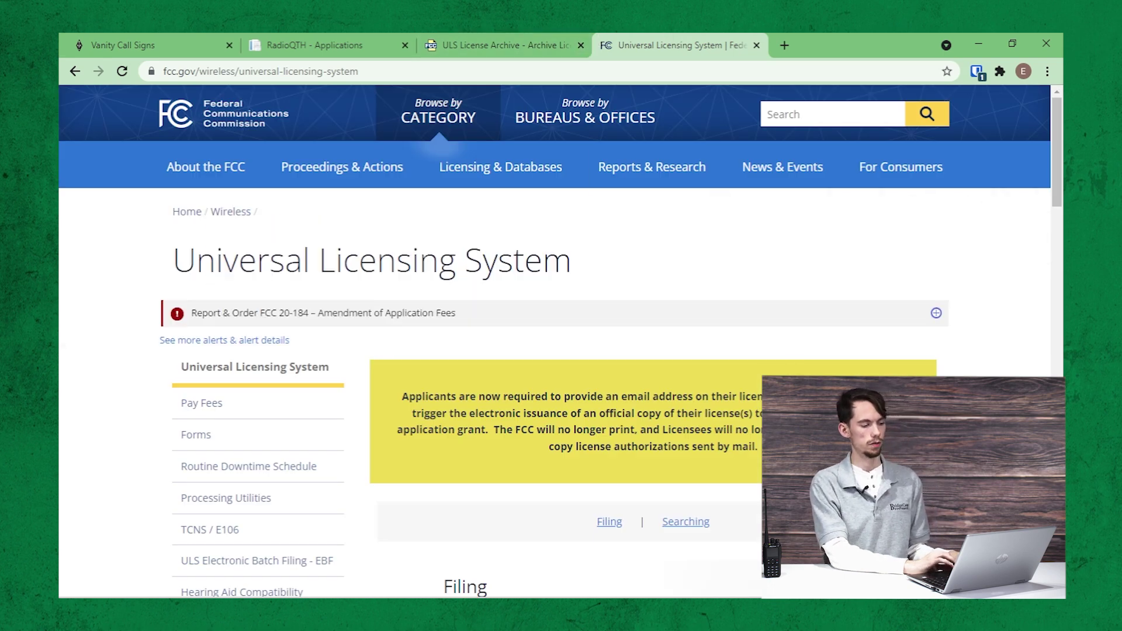
# Follow the Obtain Official ULS Authorization guide to the License Manager login link
pyautogui.scroll(-4, 560, 340)
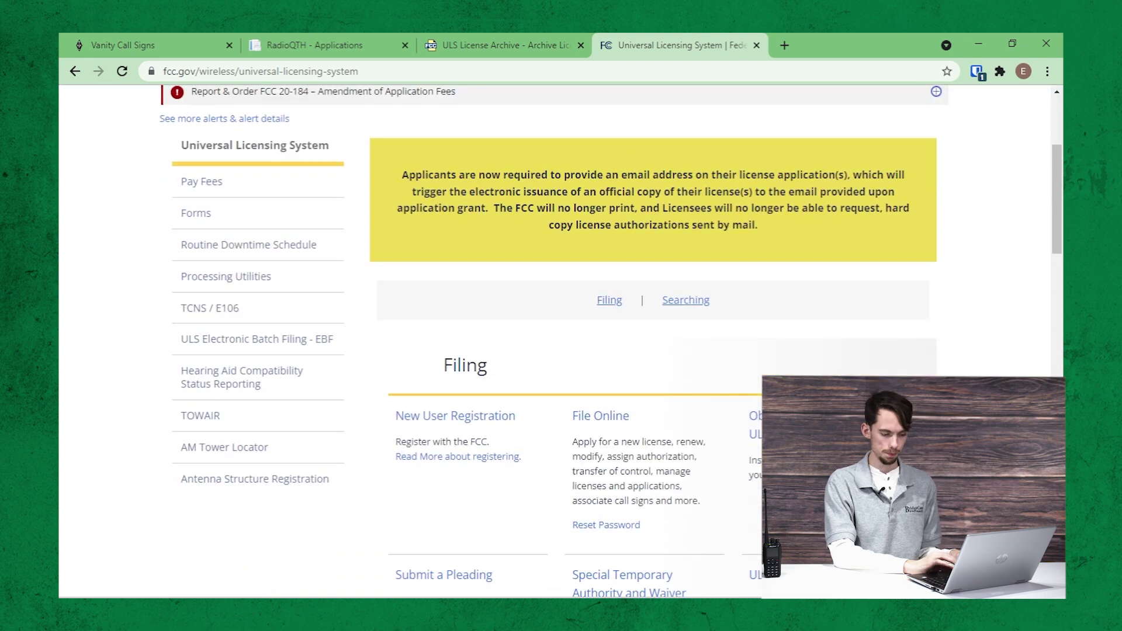
pyautogui.scroll(-2, 706, 359)
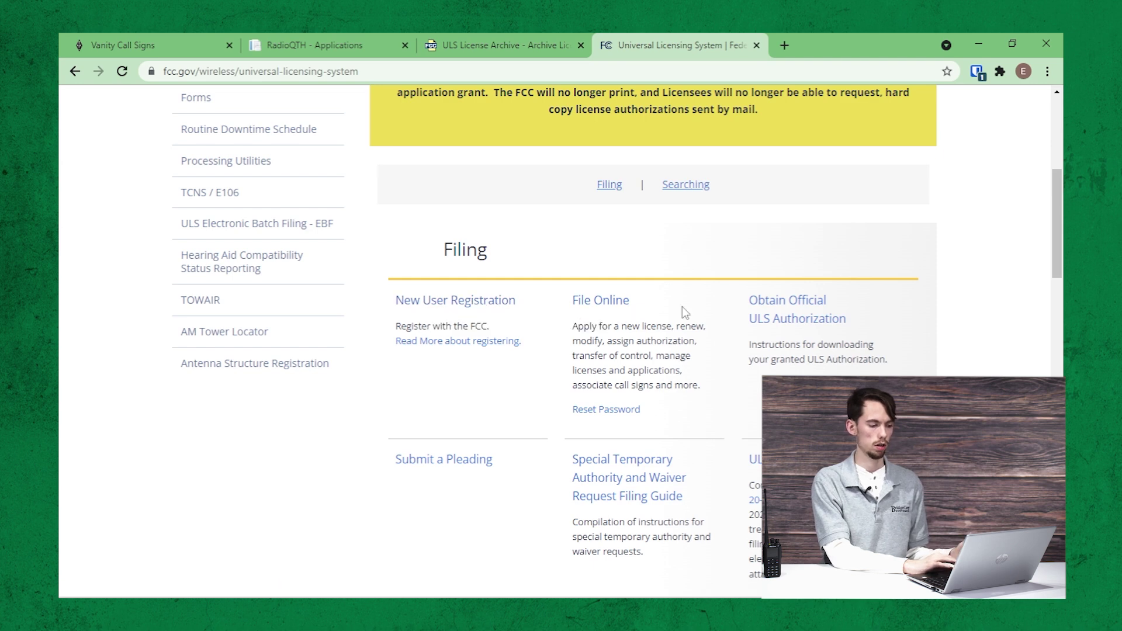
pyautogui.click(808, 320)
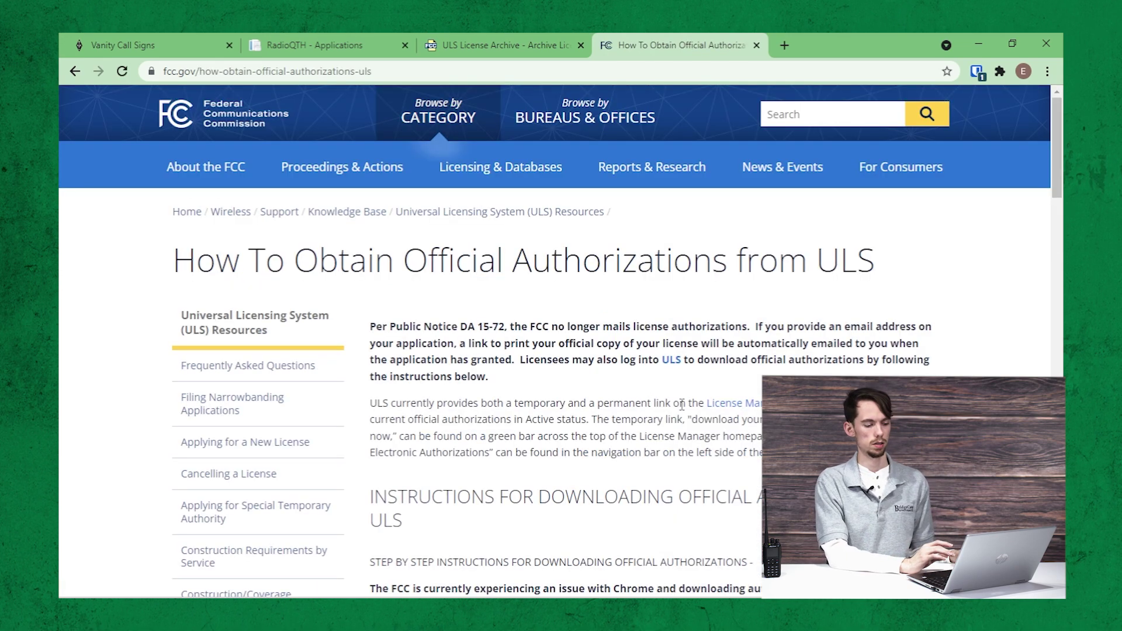
pyautogui.scroll(-3, 682, 404)
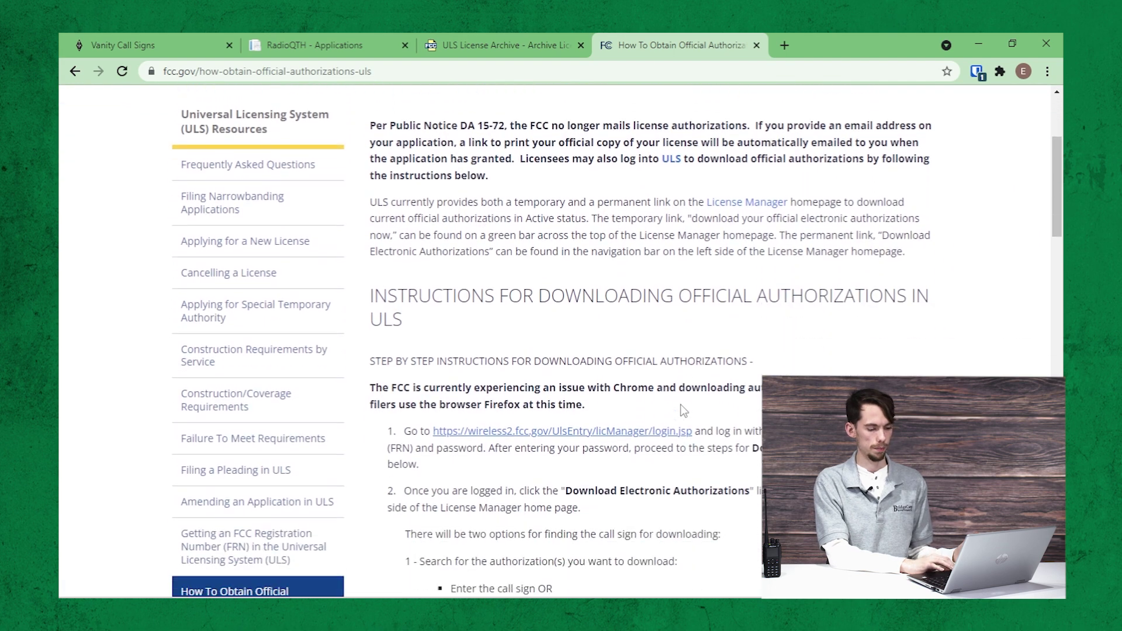
pyautogui.scroll(-1, 683, 410)
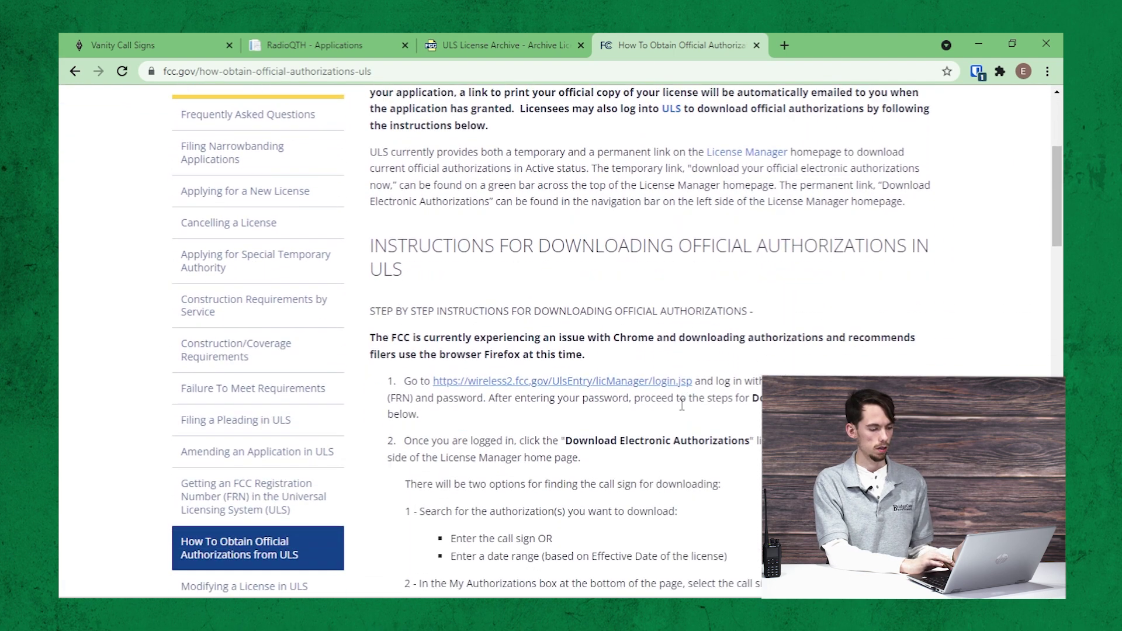
pyautogui.click(489, 383)
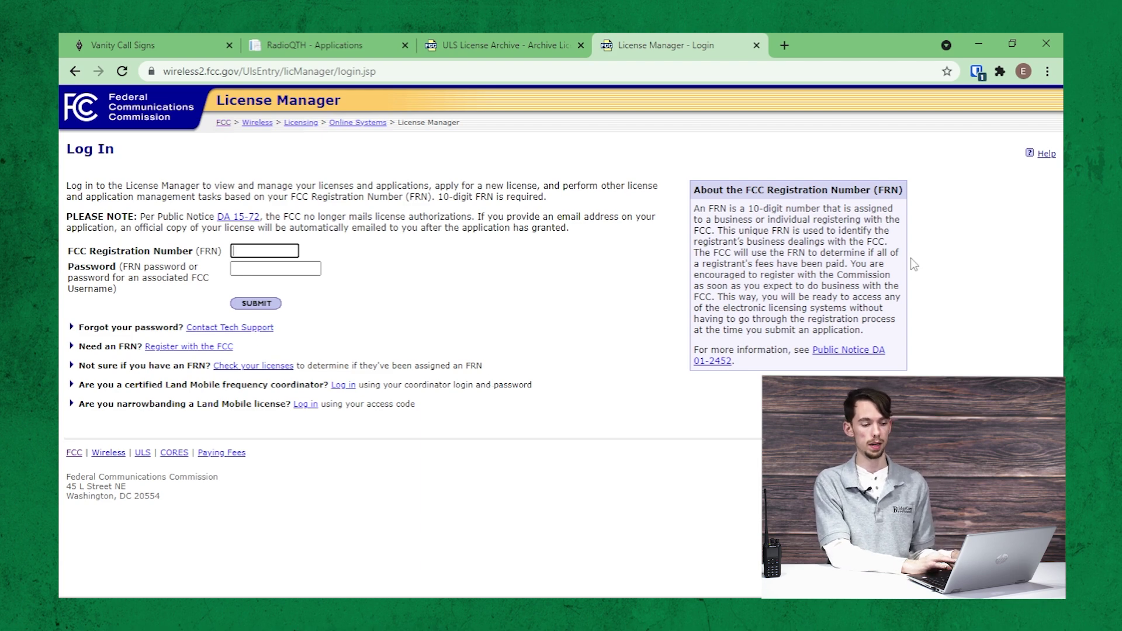
# Log in with the saved FRN and password, then start a vanity call sign request for W0EZA
pyautogui.click(977, 73)
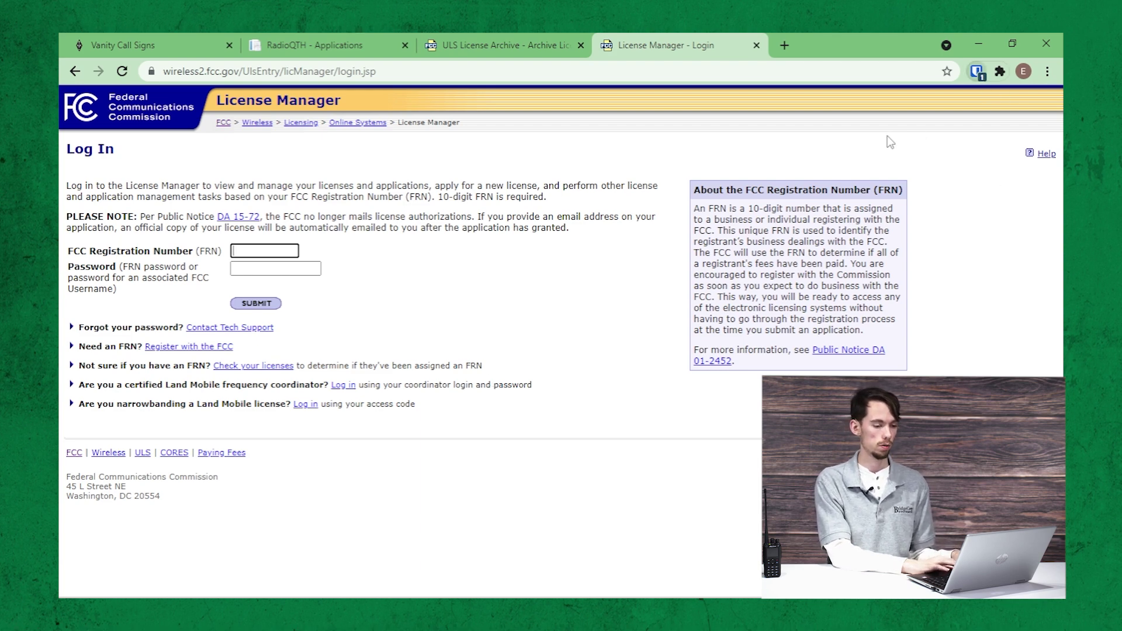
pyautogui.click(860, 160)
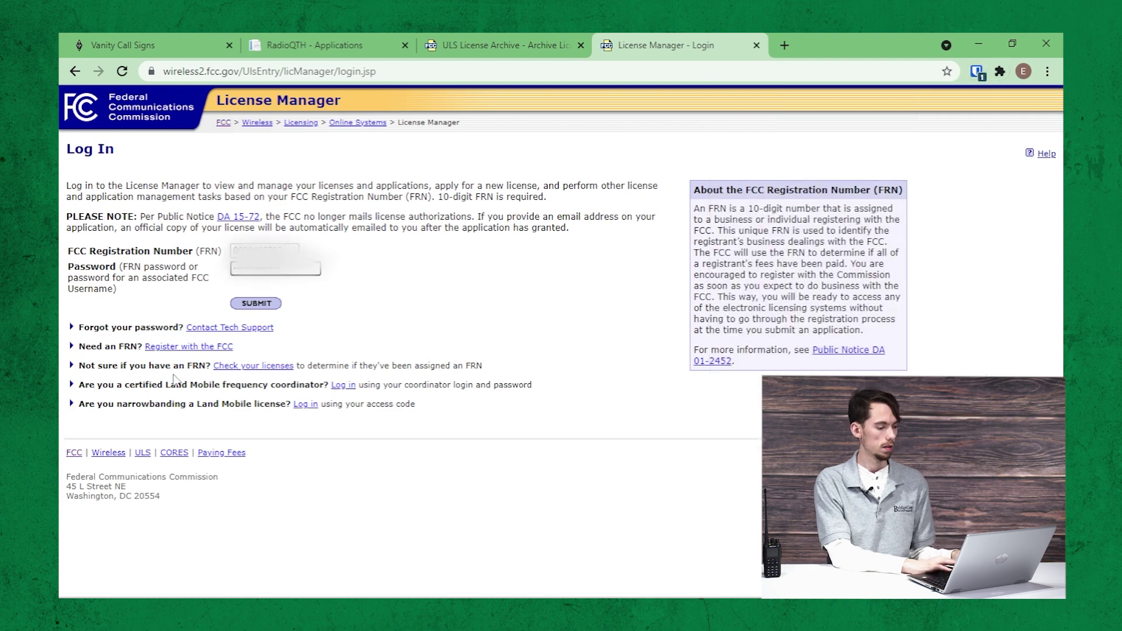
pyautogui.click(265, 309)
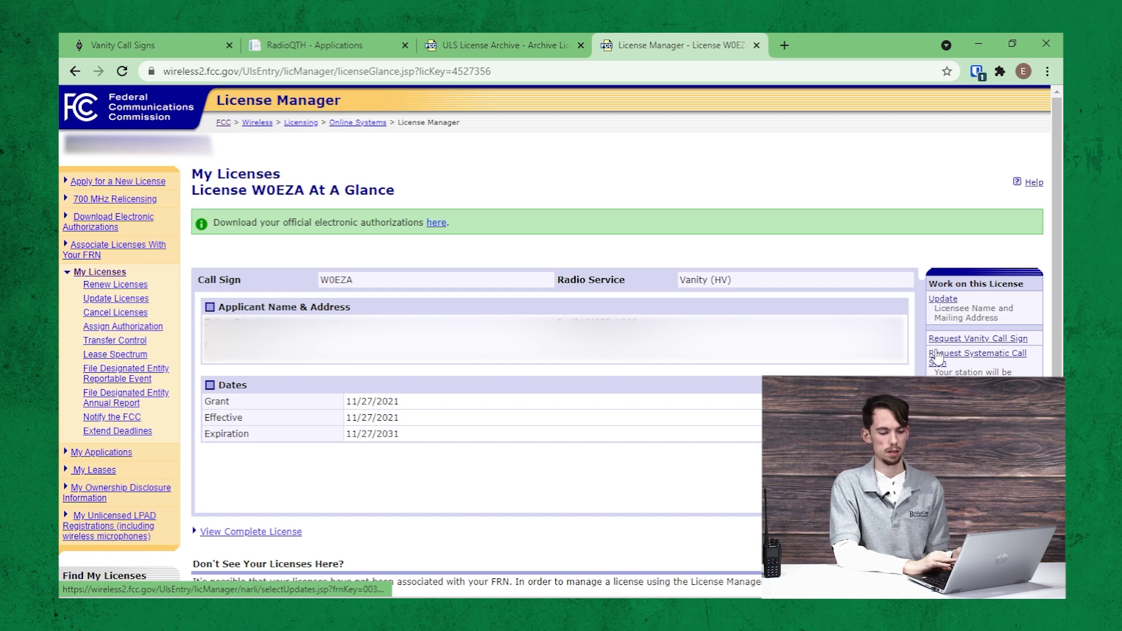
pyautogui.click(967, 339)
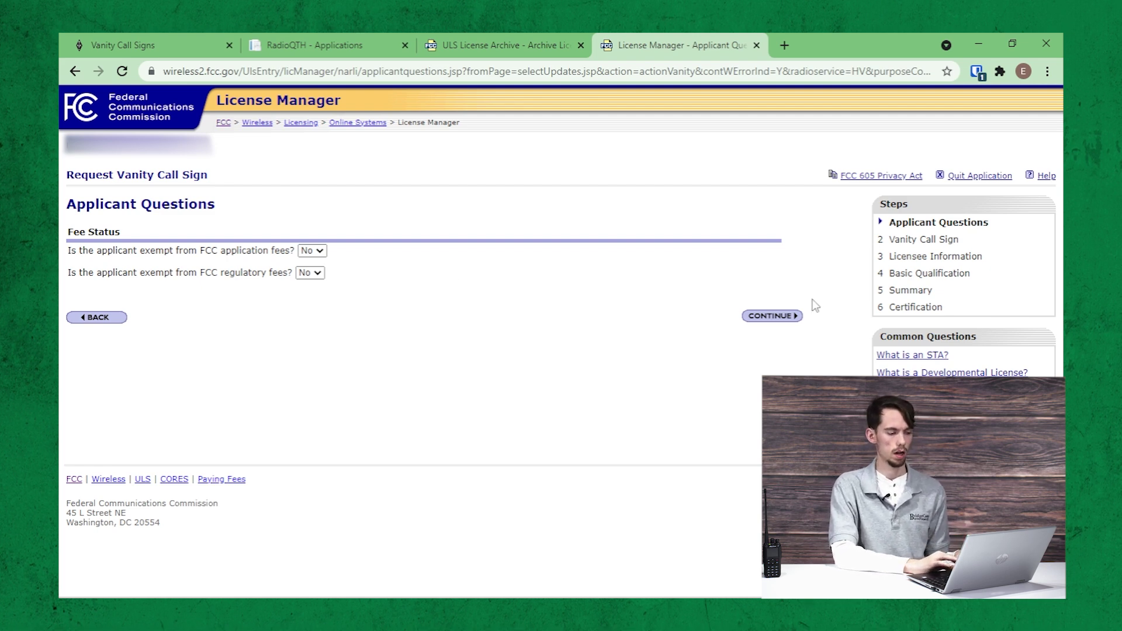
# Accept the fee answers and choose Primary station preference list eligibility for the vanity request
pyautogui.click(774, 317)
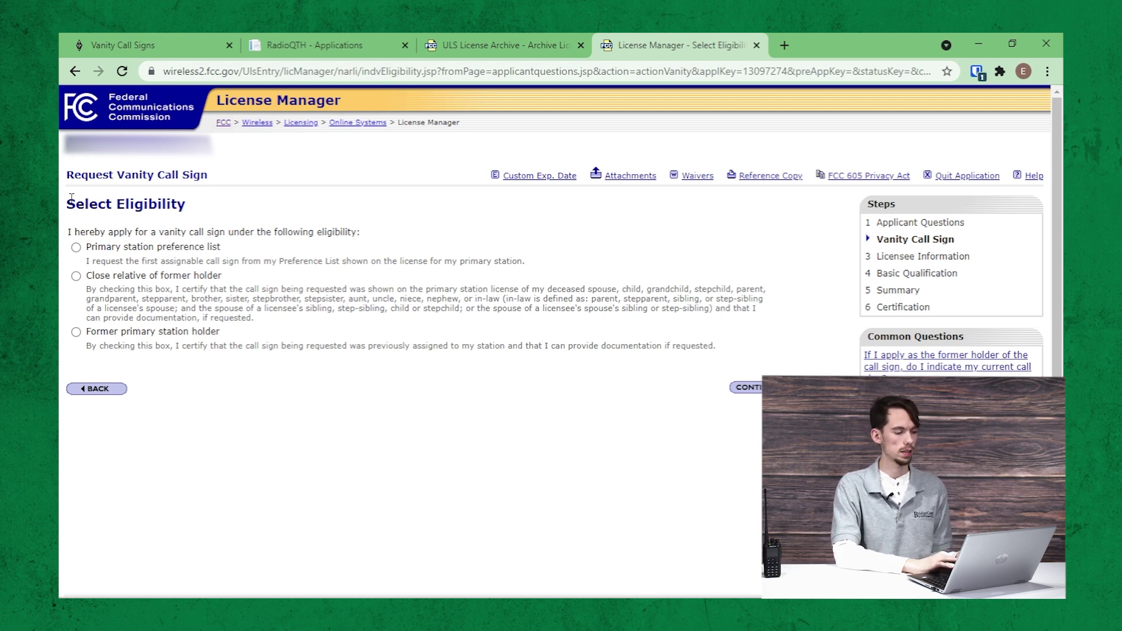
pyautogui.click(77, 247)
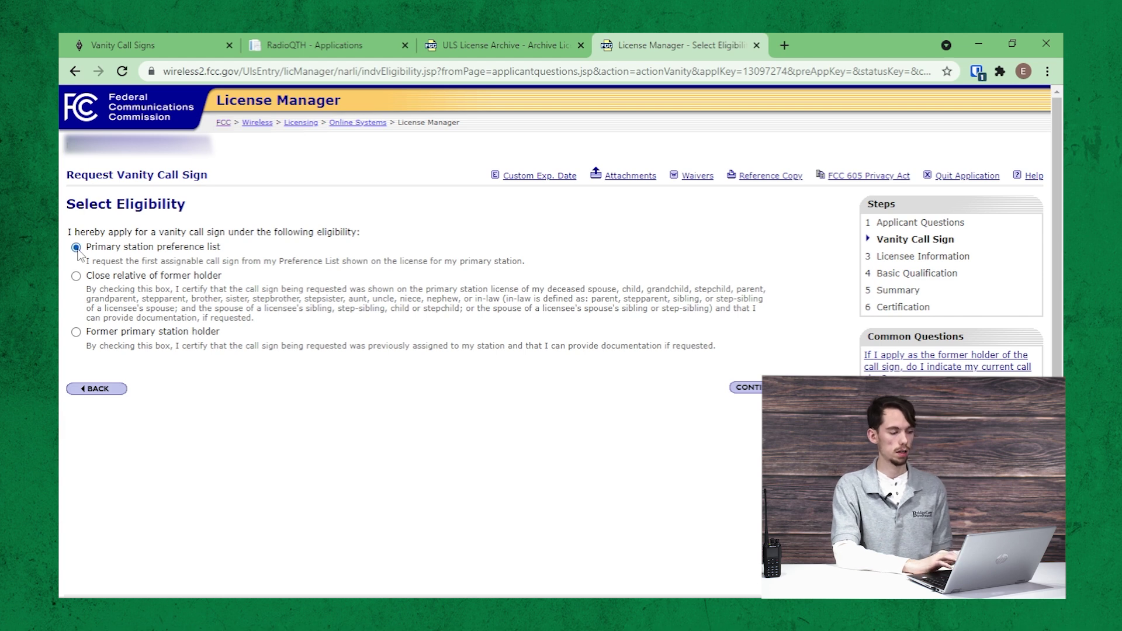
pyautogui.click(753, 388)
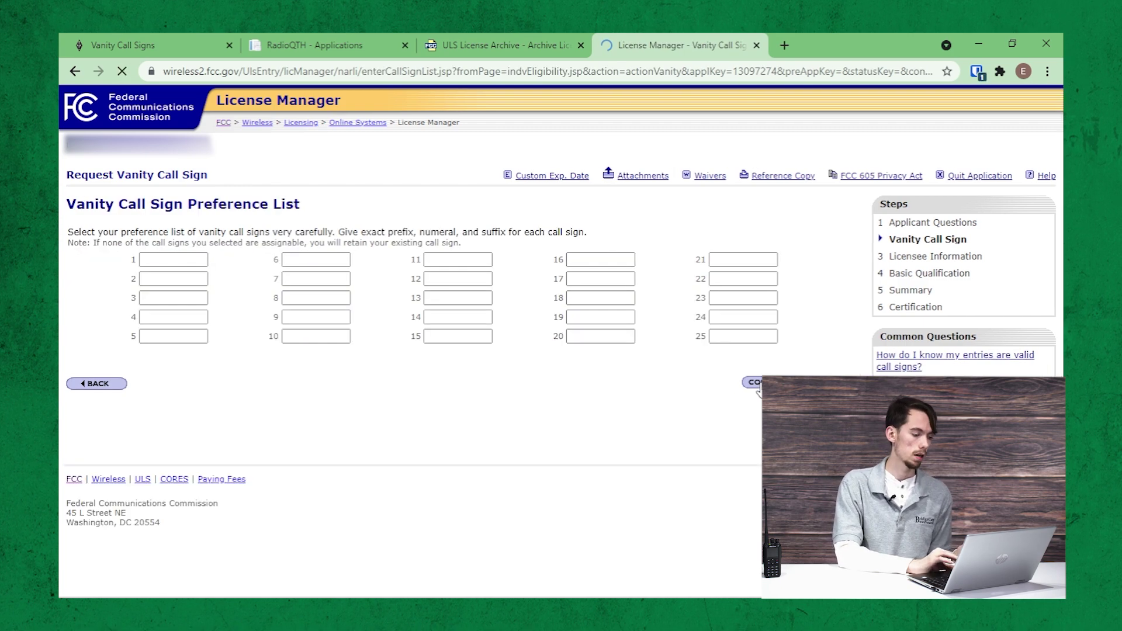
pyautogui.click(198, 257)
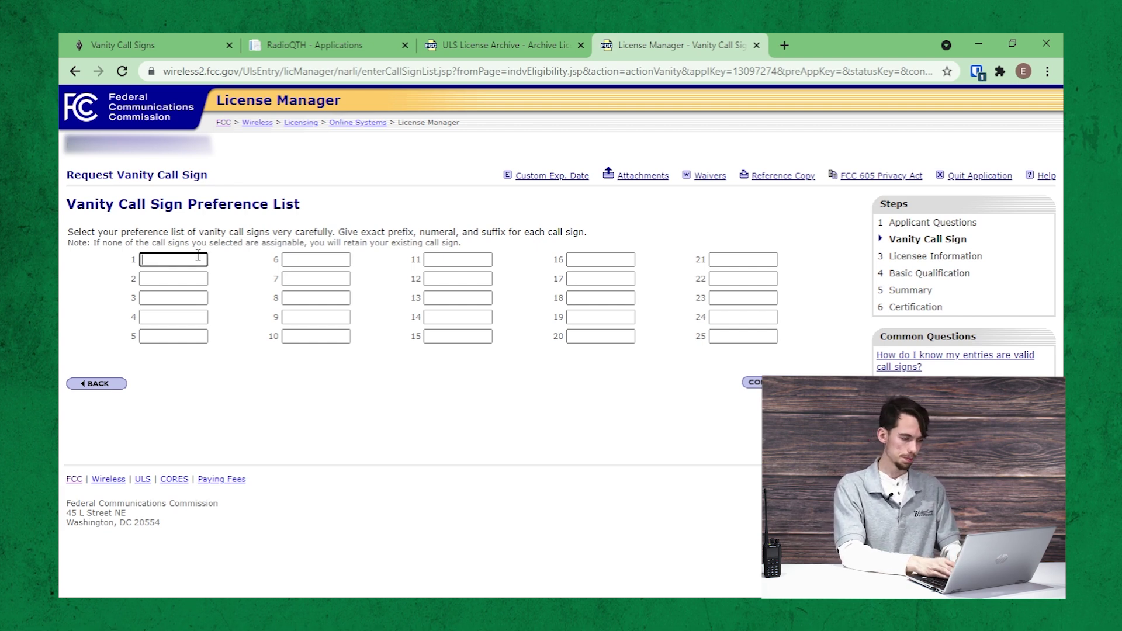
pyautogui.write('W0')
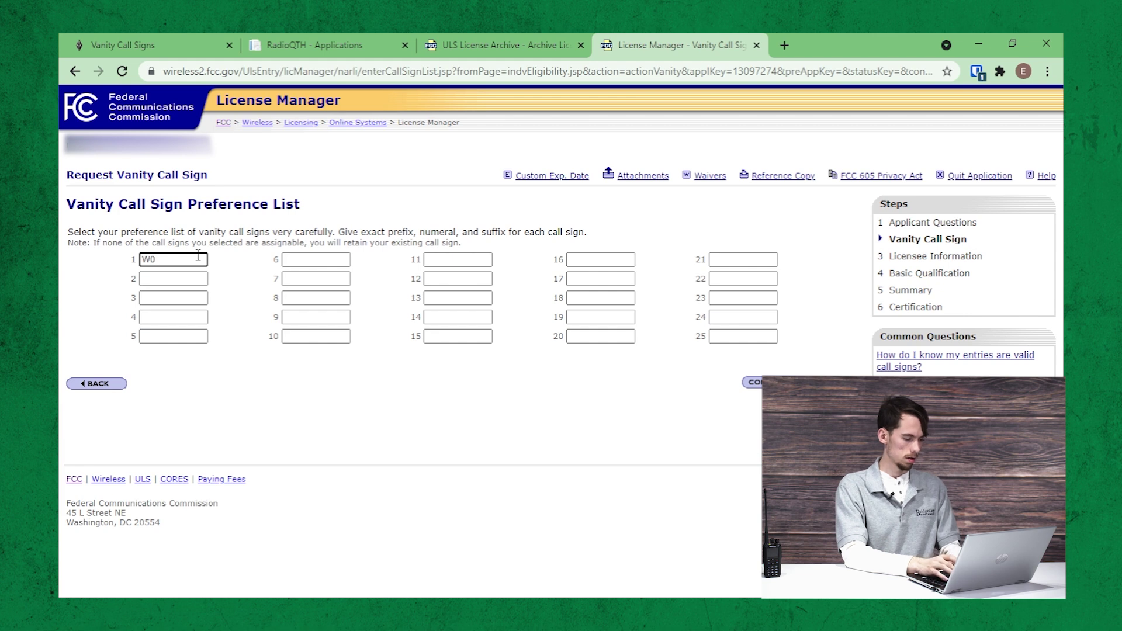
pyautogui.write('EZA')
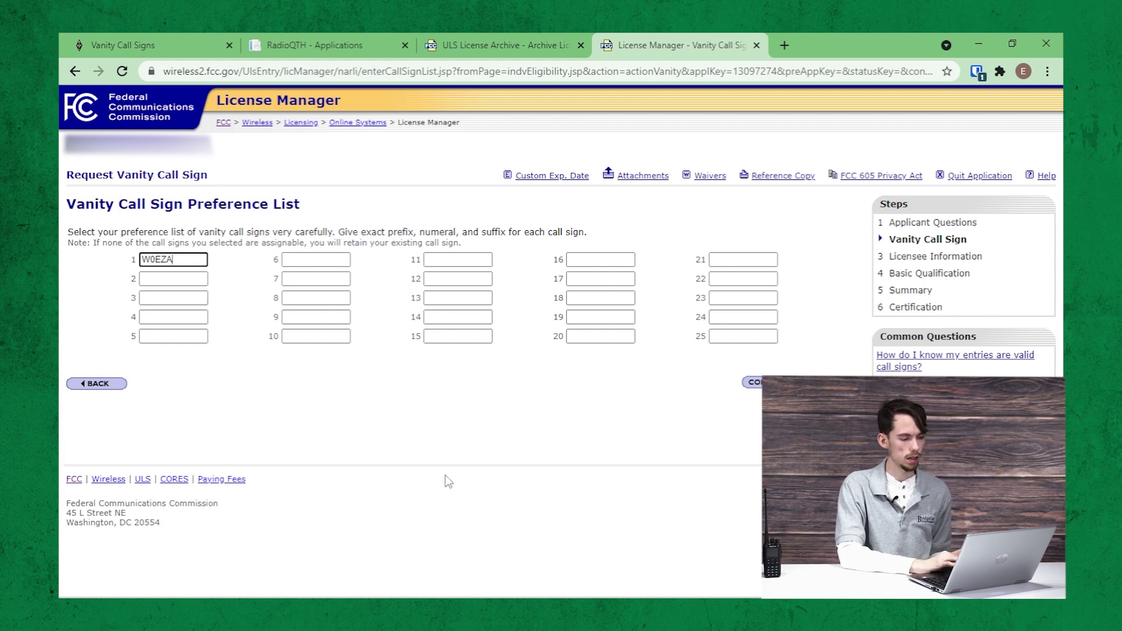
pyautogui.press('Return')
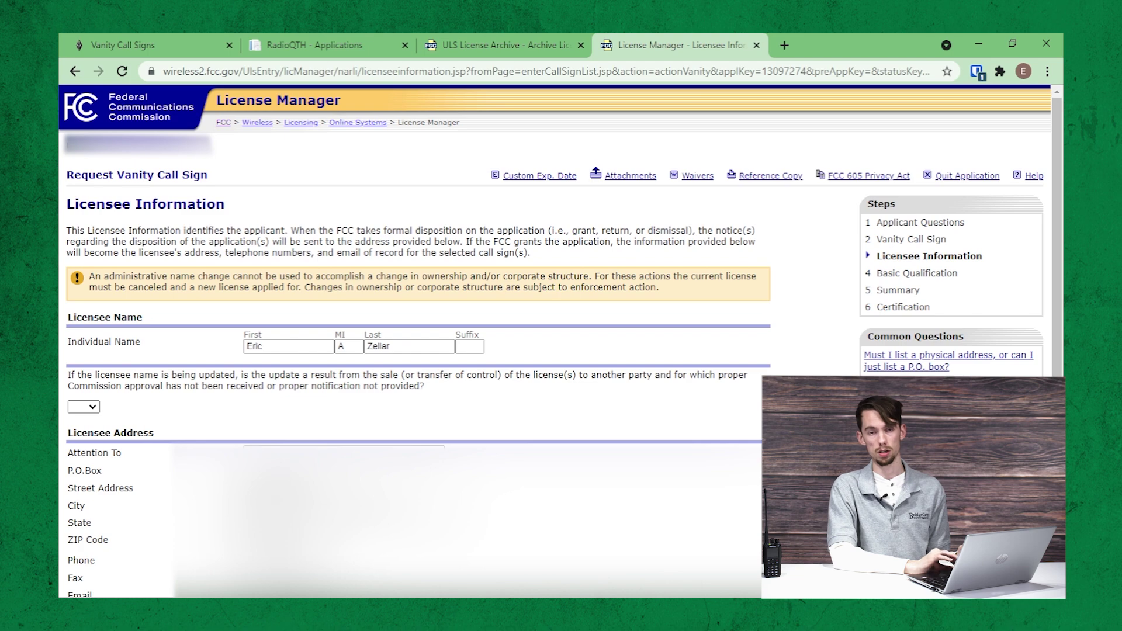
# Review the pre-filled licensee name and address and accept them
pyautogui.scroll(-3, 367, 390)
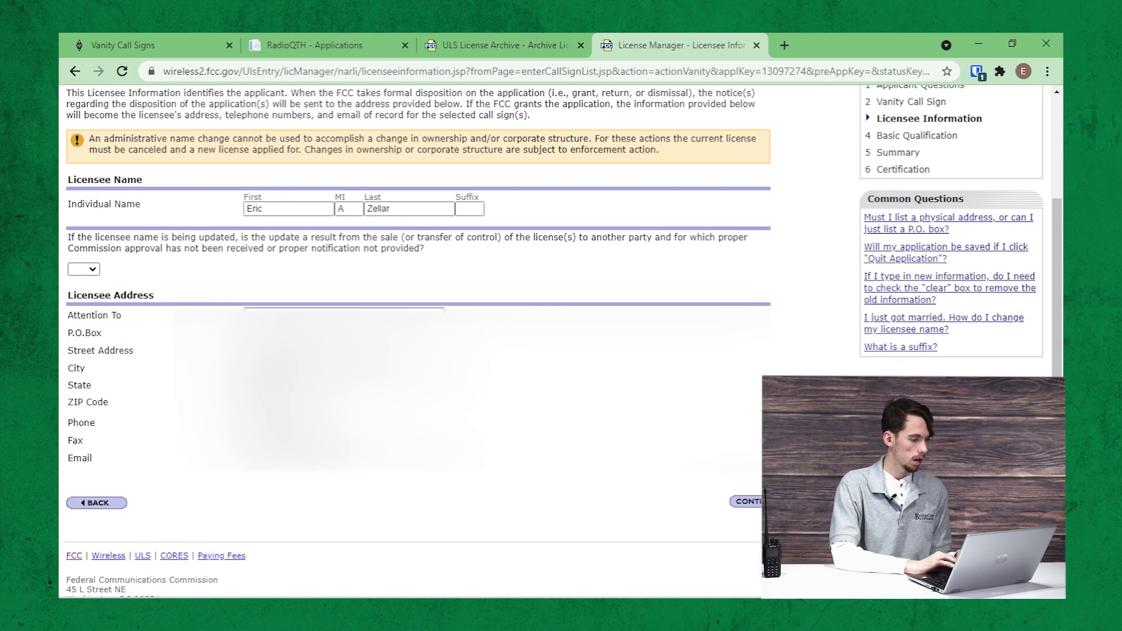
pyautogui.scroll(1, 113, 183)
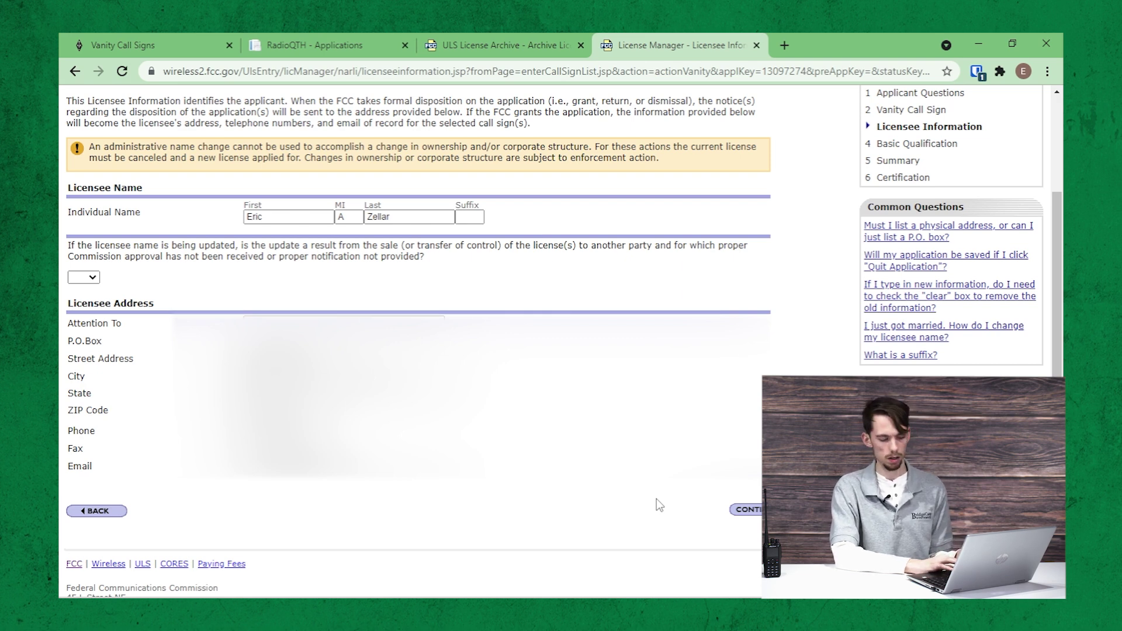
pyautogui.click(753, 512)
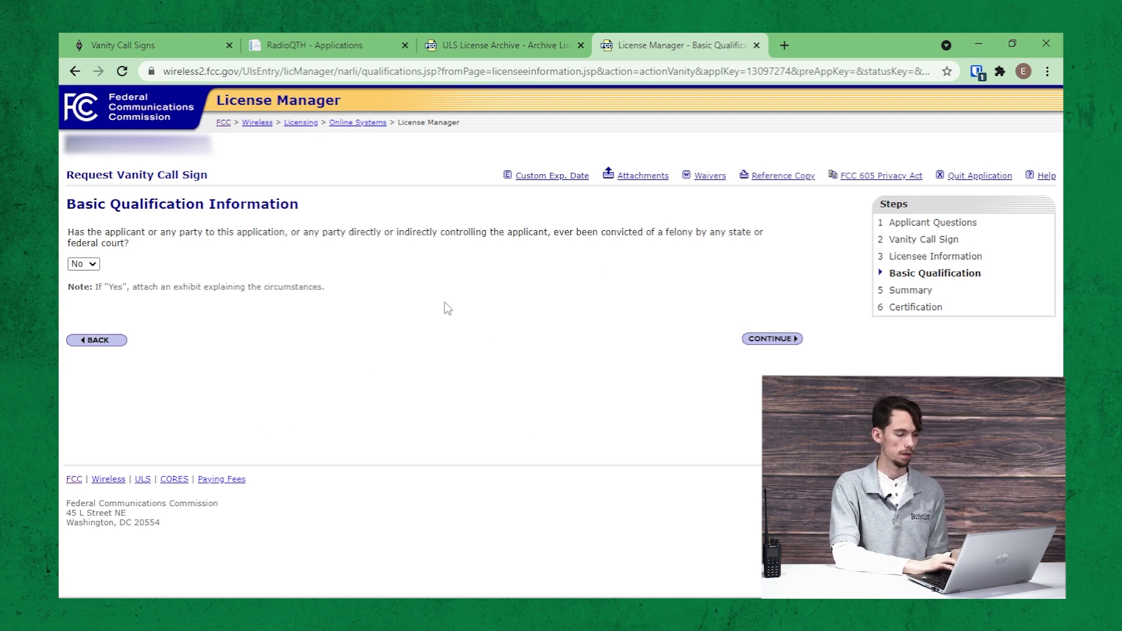
# Keep the felony conviction answer at No and review the no-fee HV - Vanity summary
pyautogui.click(785, 343)
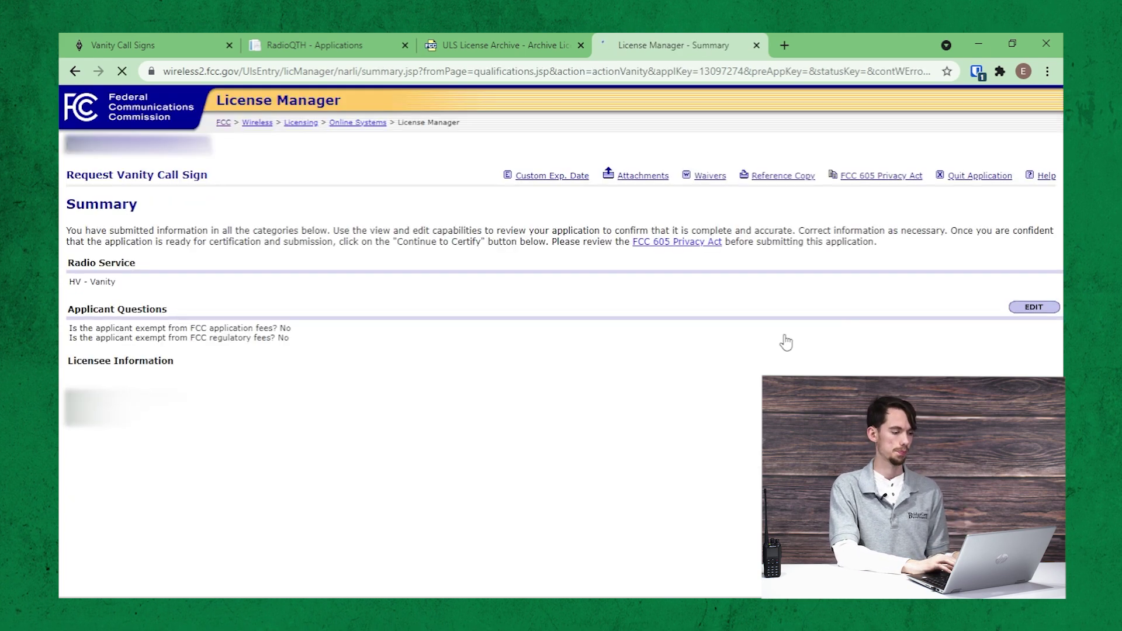
pyautogui.scroll(-1, 389, 247)
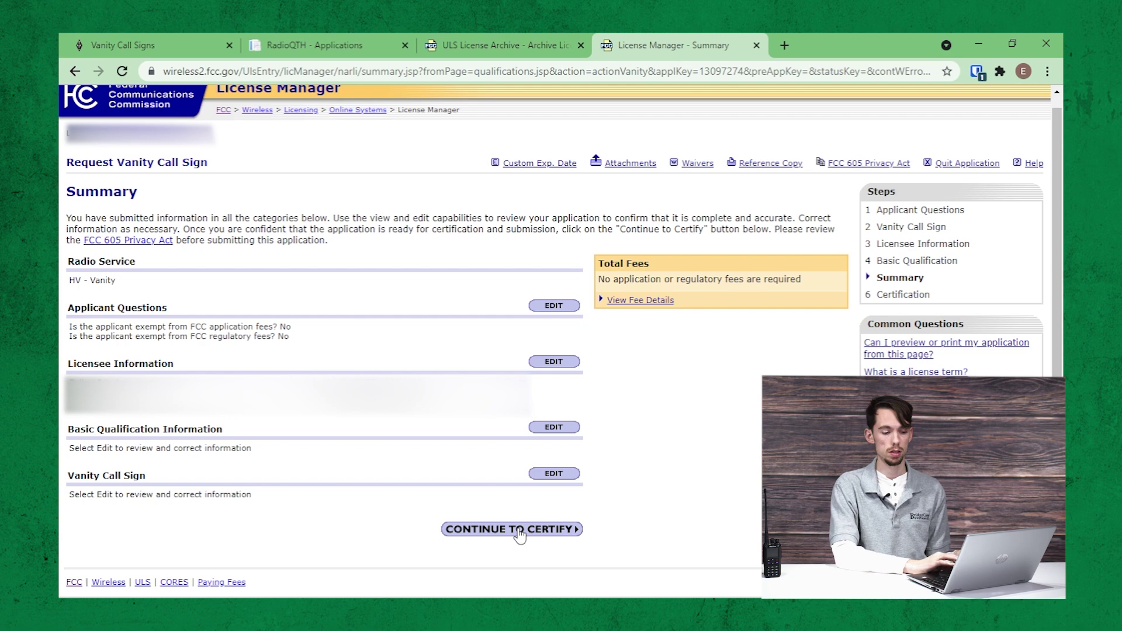
# Quit the uncertified vanity application, confirm, and go to My Licenses
pyautogui.click(943, 167)
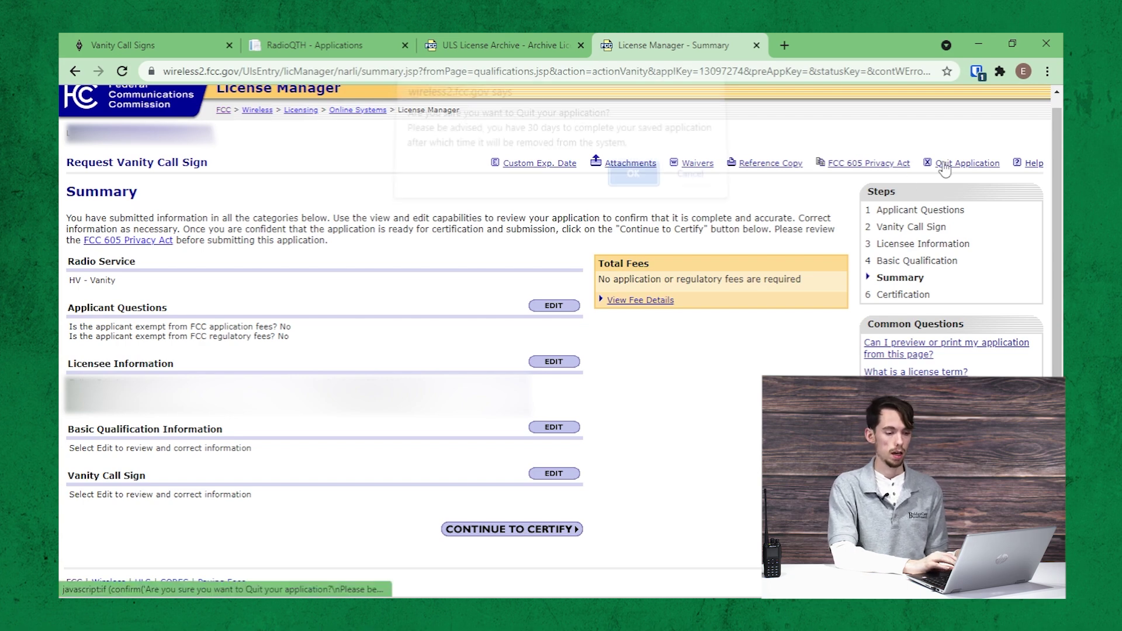
pyautogui.click(634, 178)
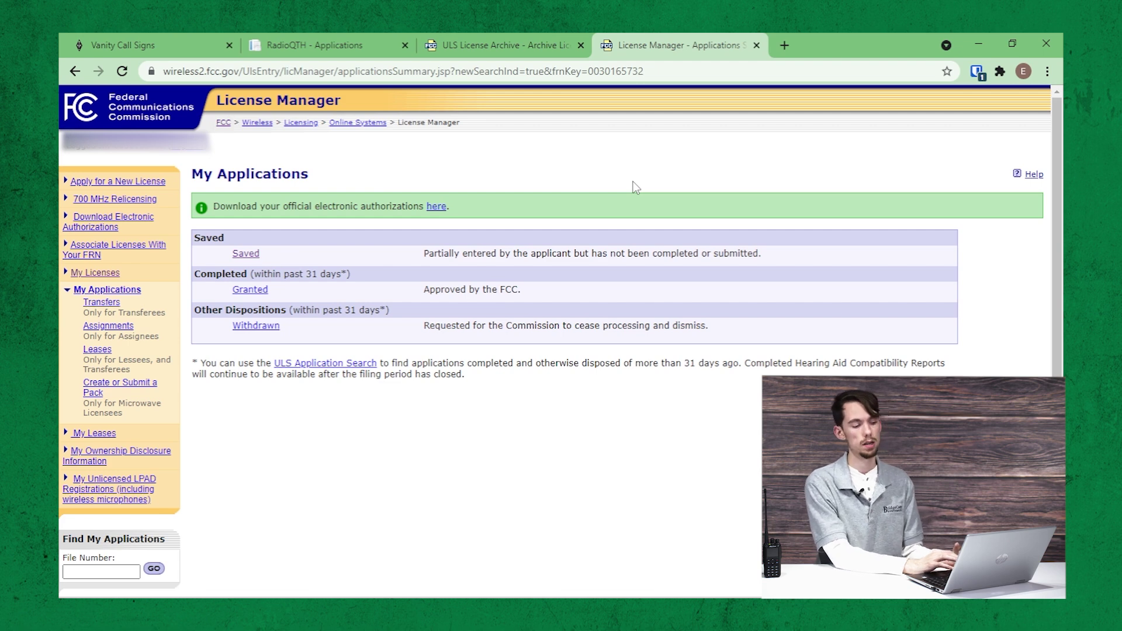
pyautogui.click(93, 275)
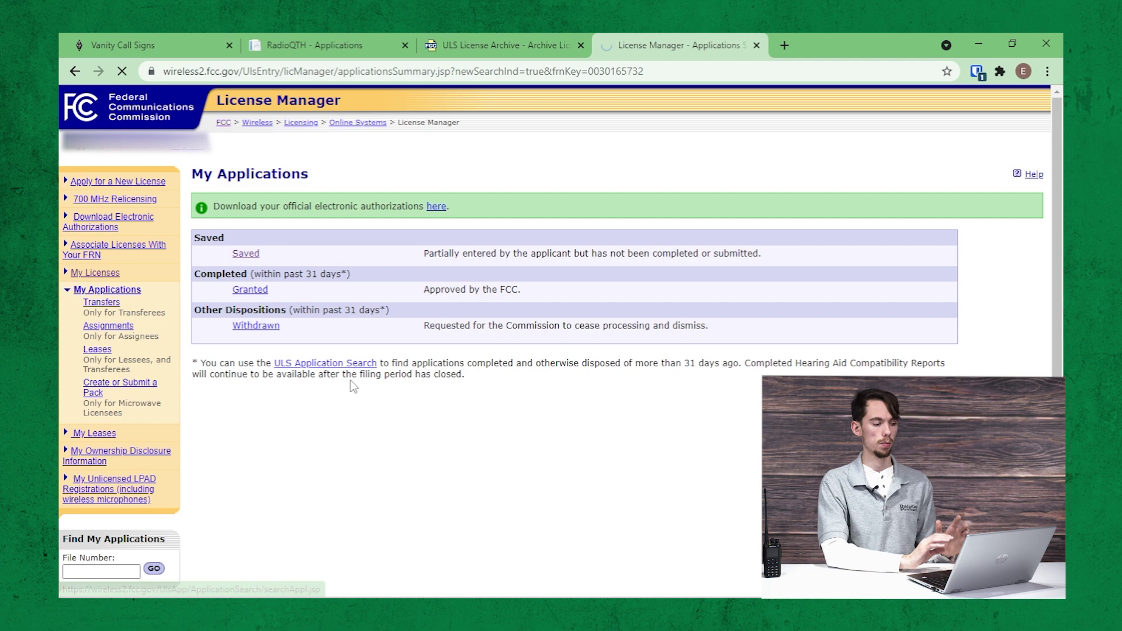